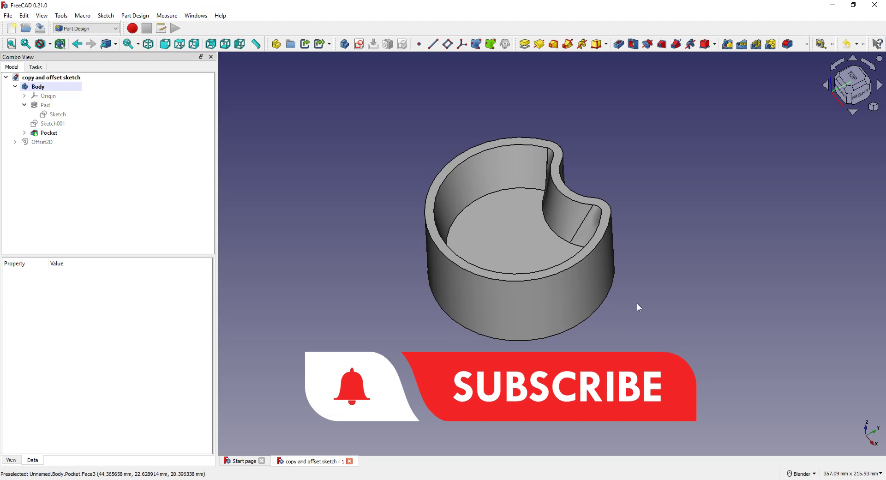
Step: Close the finished example document and start a new sketch on the XY plane in a fresh document
middle_drag(530, 245, 623, 311)
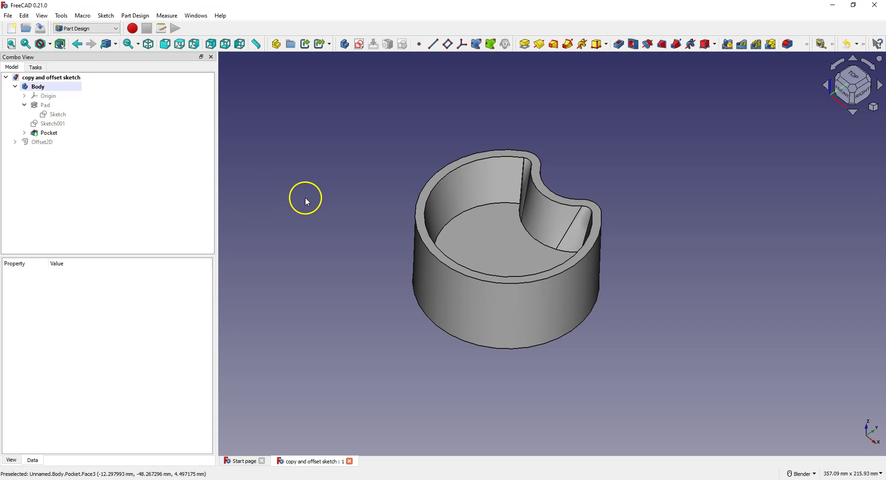
click(351, 461)
click(295, 153)
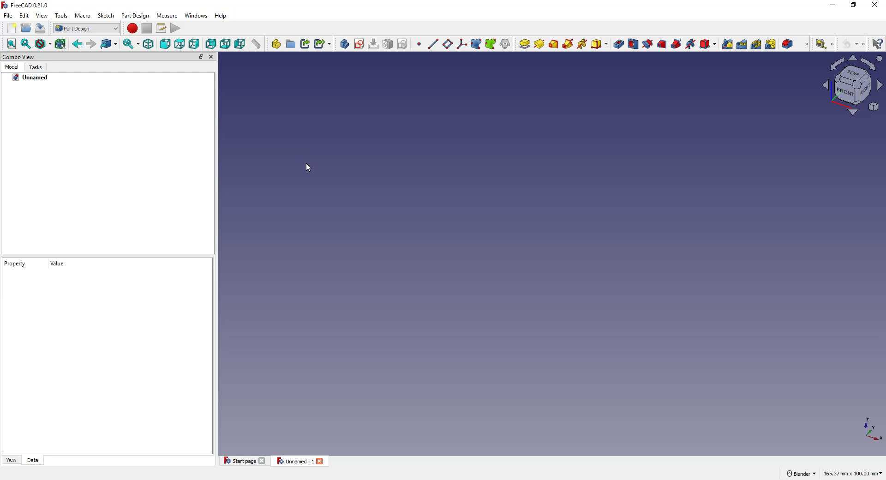
click(359, 44)
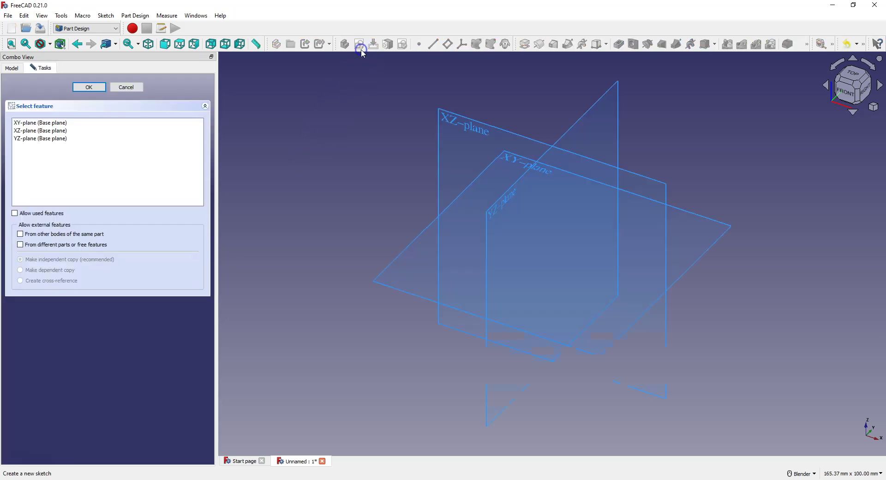
click(514, 162)
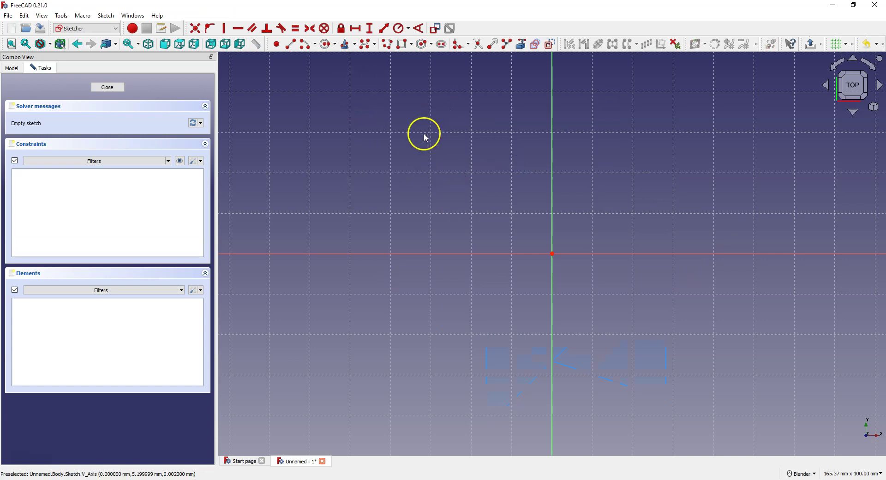
Step: Draw a circle with its centre snapped to the sketch origin
click(326, 46)
click(199, 161)
click(199, 161)
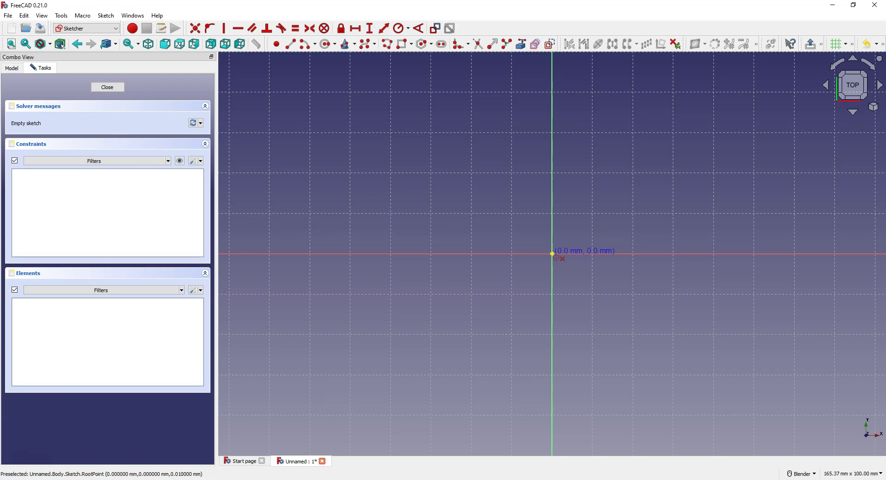
click(552, 254)
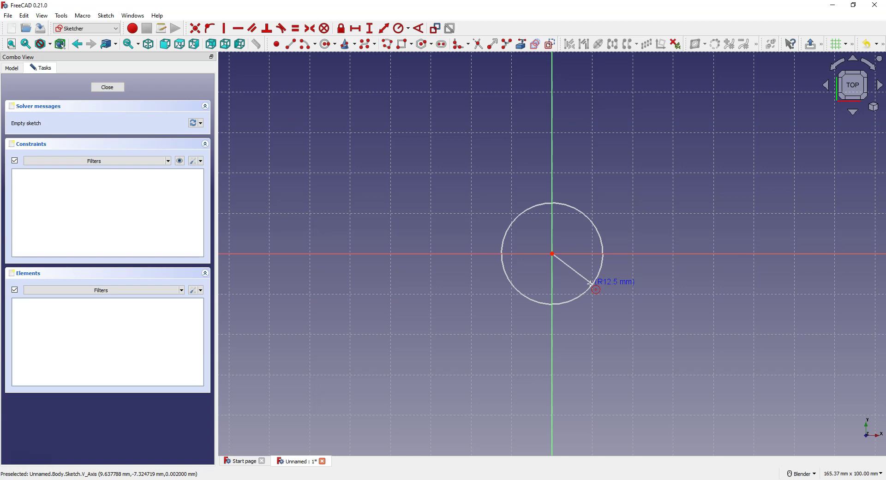
drag(590, 284, 629, 304)
click(632, 261)
right_click(508, 222)
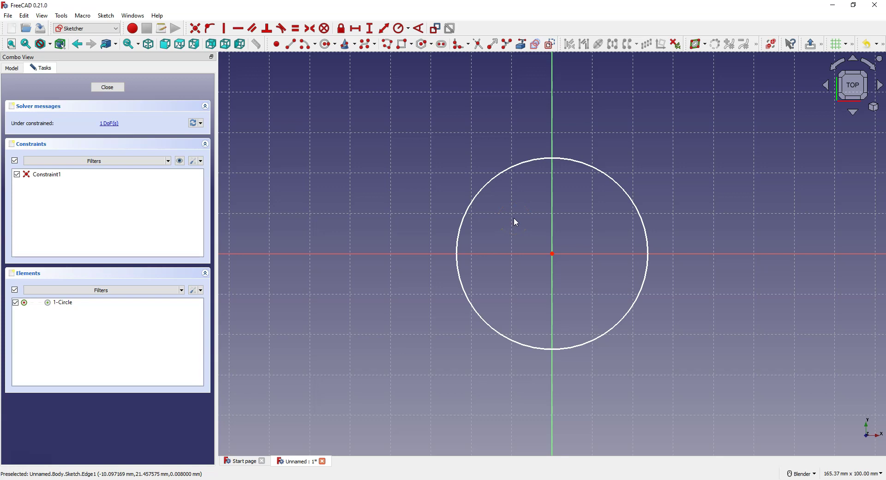
Step: Delete the circle drawn around the origin
click(509, 194)
click(479, 224)
click(486, 190)
click(485, 187)
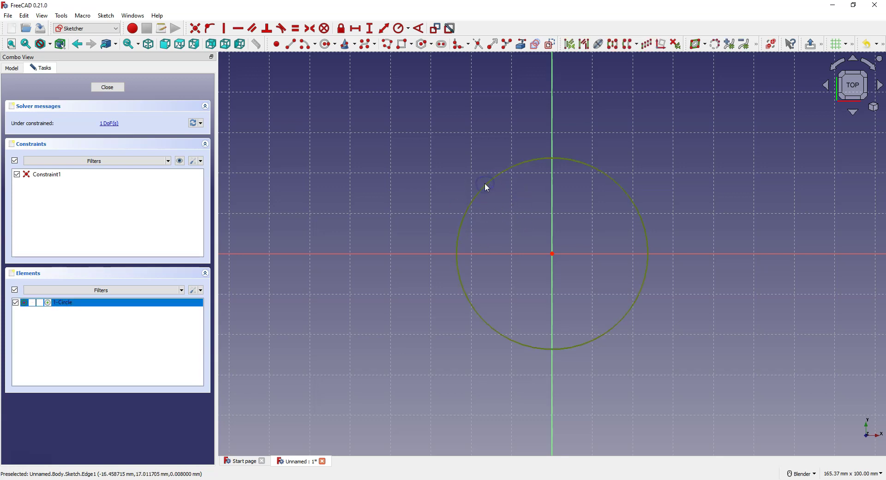
key(Delete)
Step: Draw a circle about 40 mm in diameter away from the origin, centred about 30 mm from both axes
click(327, 44)
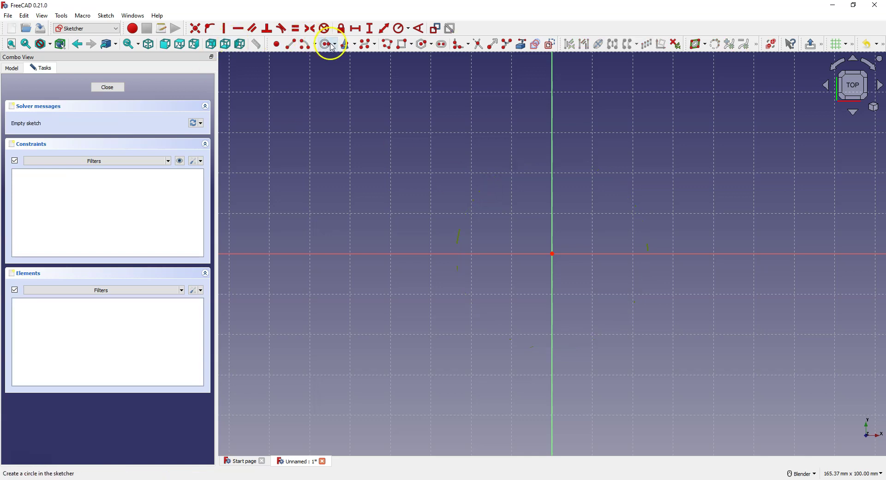
click(674, 132)
click(681, 206)
click(520, 292)
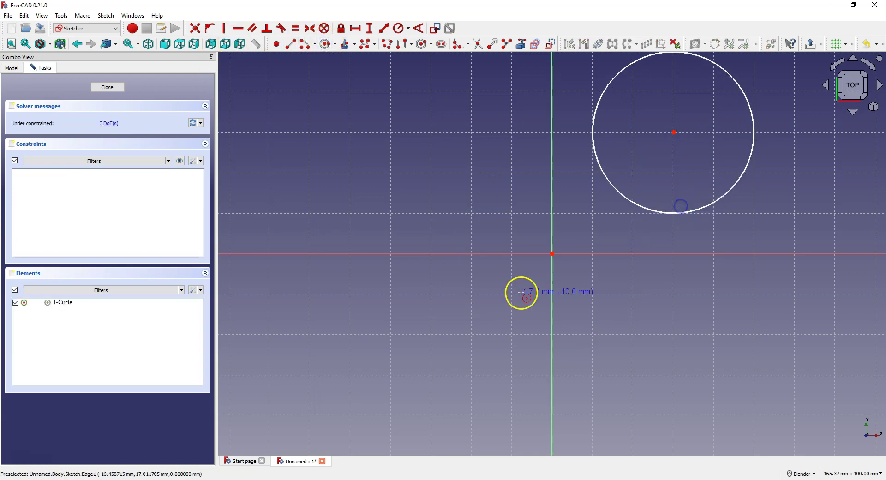
right_click(495, 212)
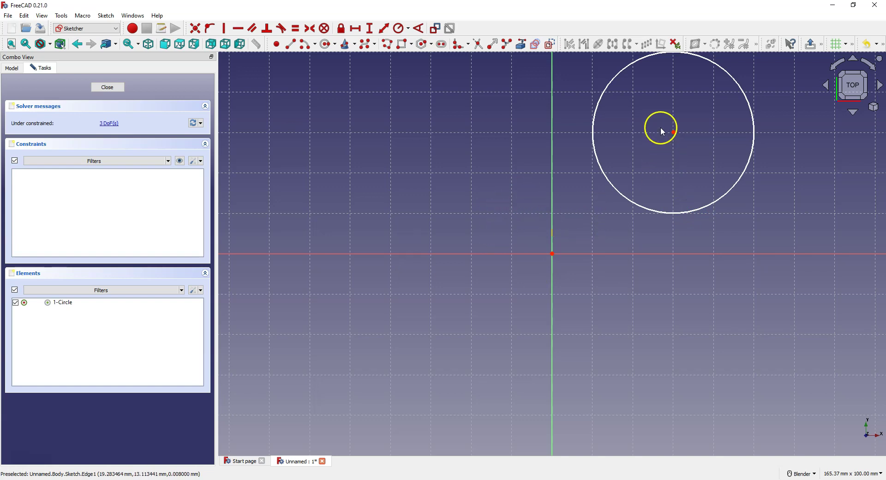
Step: Make the circle's centre coincident with the sketch origin
click(674, 133)
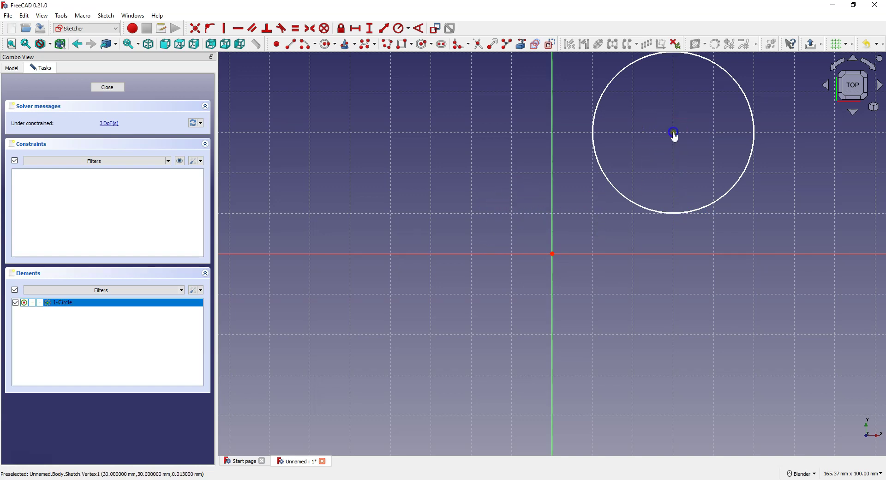
click(554, 254)
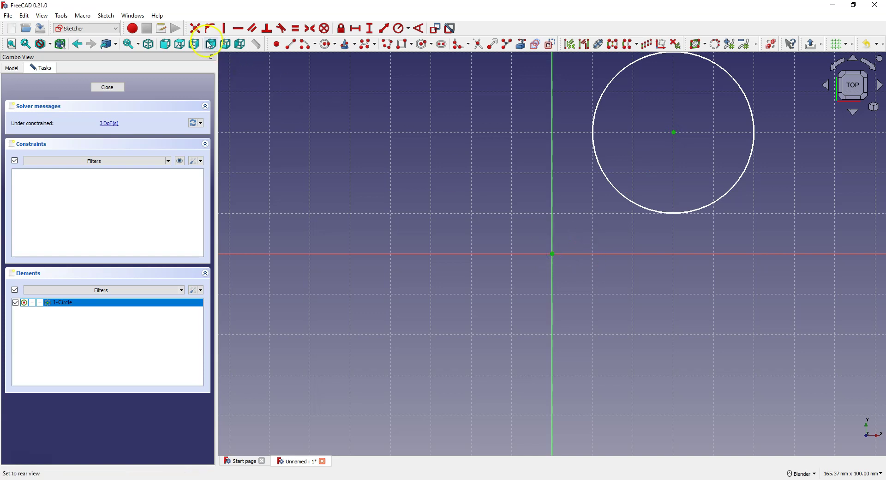
click(192, 31)
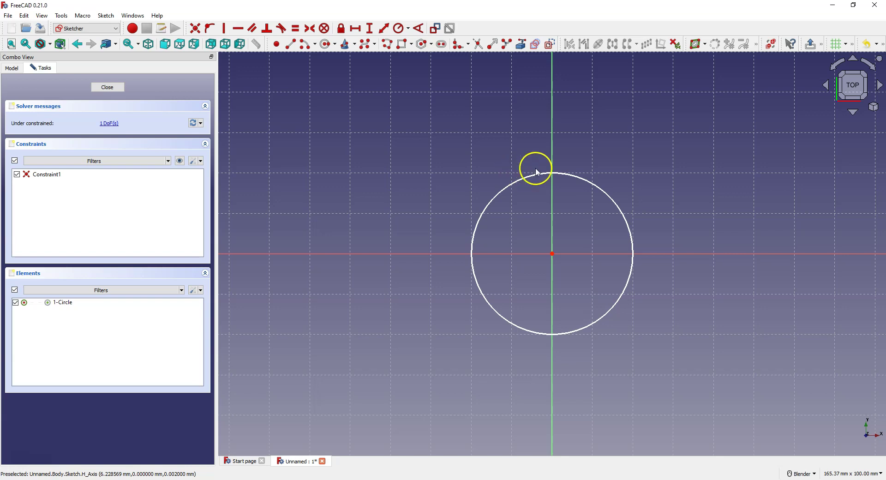
Step: Constrain the circle's diameter to 100 mm
click(408, 28)
click(417, 53)
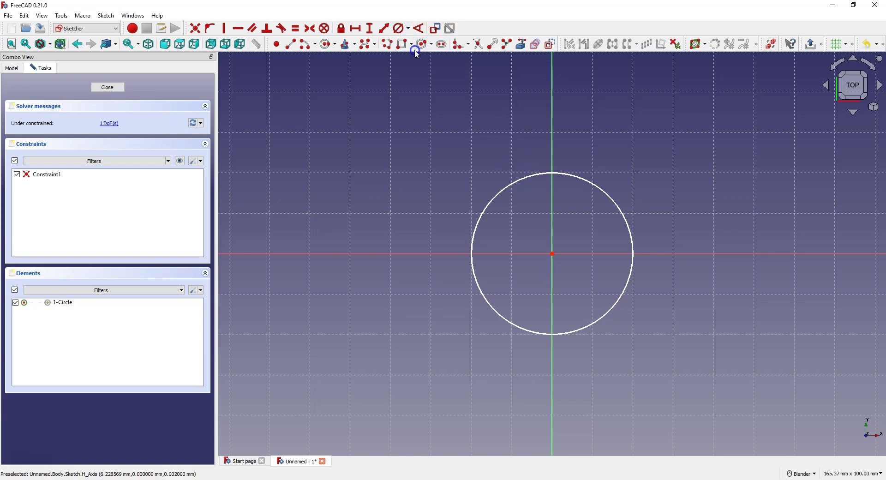
click(510, 186)
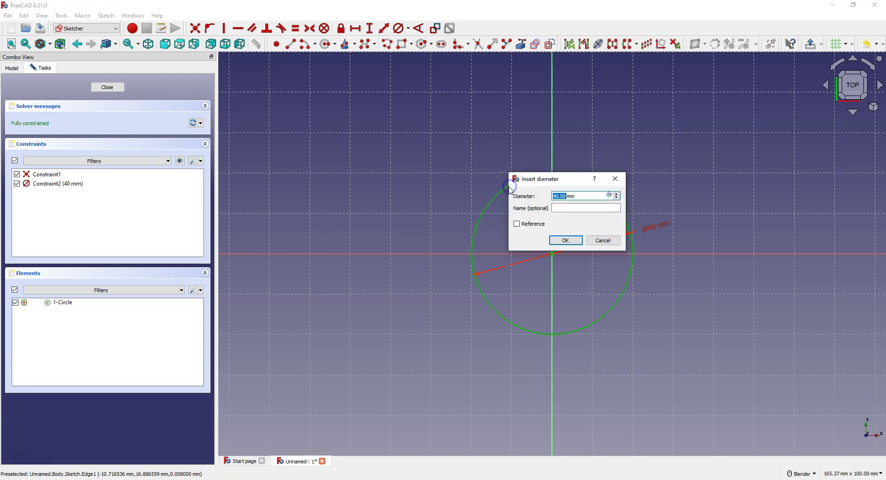
text(1)
click(569, 244)
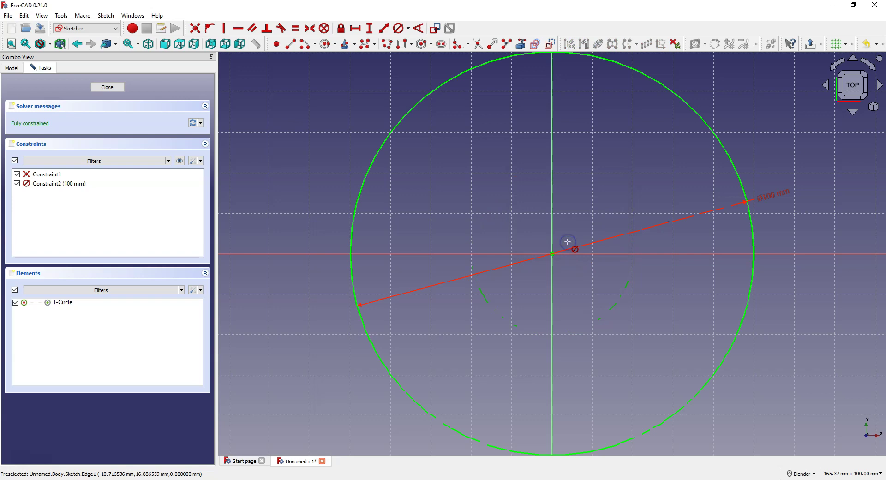
scroll(542, 237, down, 2)
scroll(542, 237, down, 1)
click(493, 203)
right_click(493, 204)
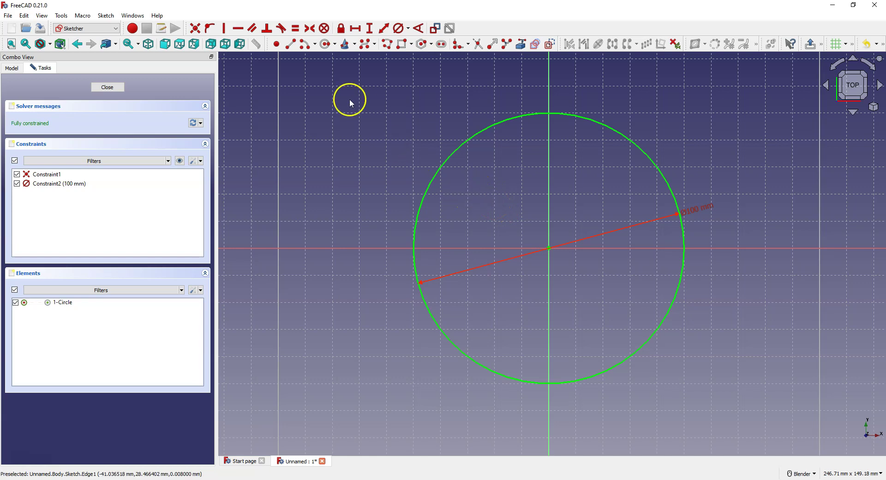
Step: Draw a second circle about 52 mm in diameter, centred on the vertical axis above the large circle and overlapping its upper edge
click(327, 44)
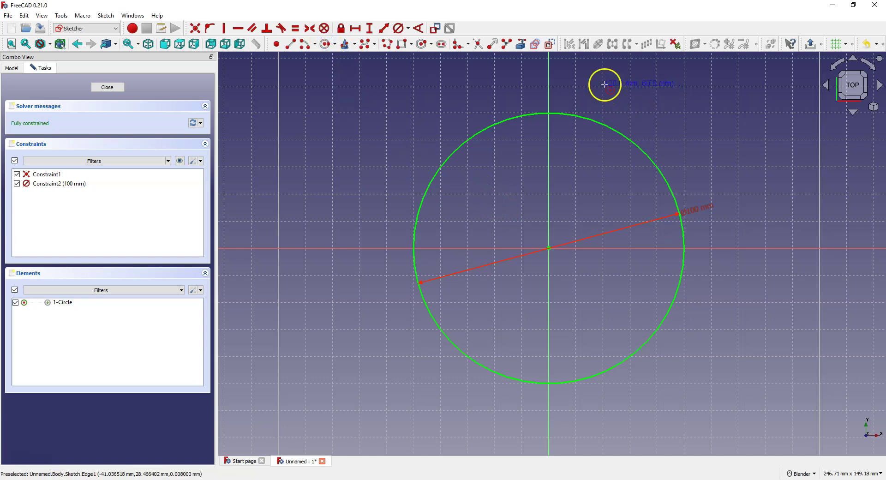
click(548, 82)
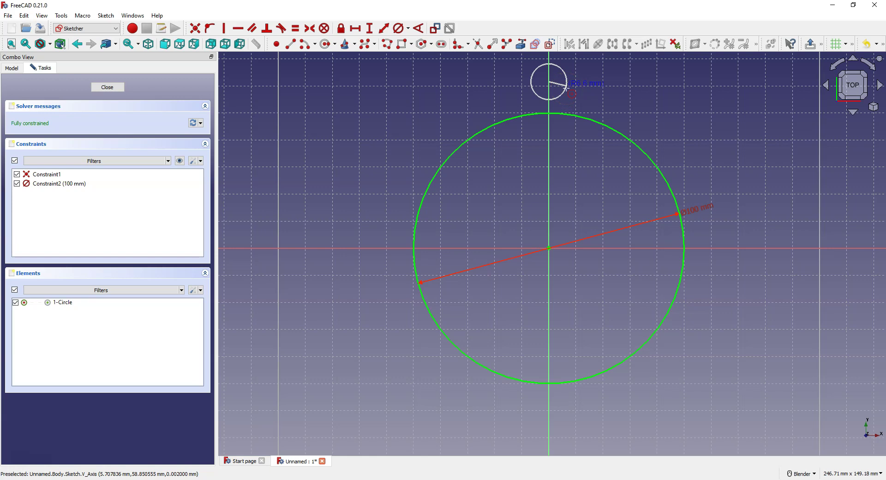
click(599, 102)
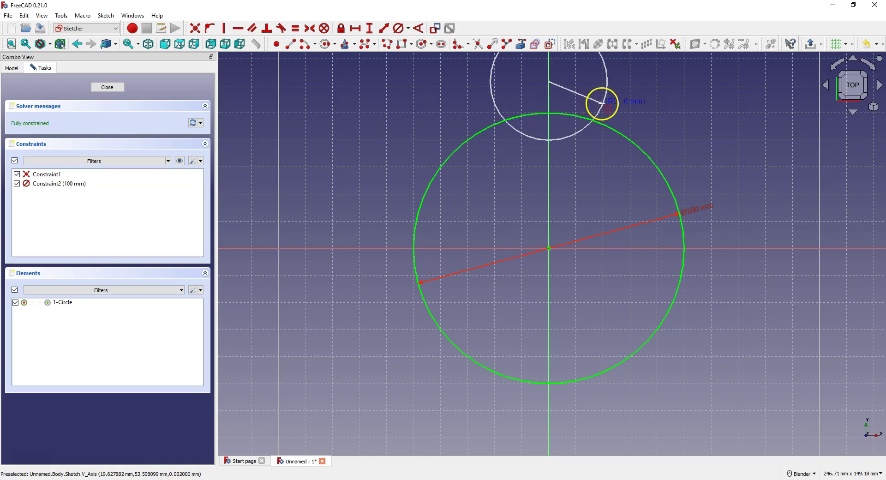
scroll(533, 237, down, 1)
scroll(533, 237, down, 1)
scroll(536, 102, up, 2)
key(Escape)
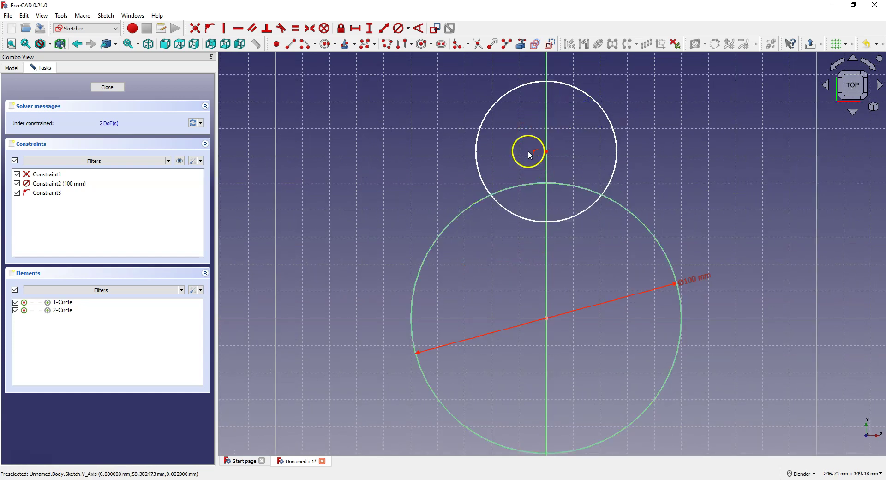
Step: Constrain the upper circle's diameter to 40 mm
click(399, 28)
click(567, 84)
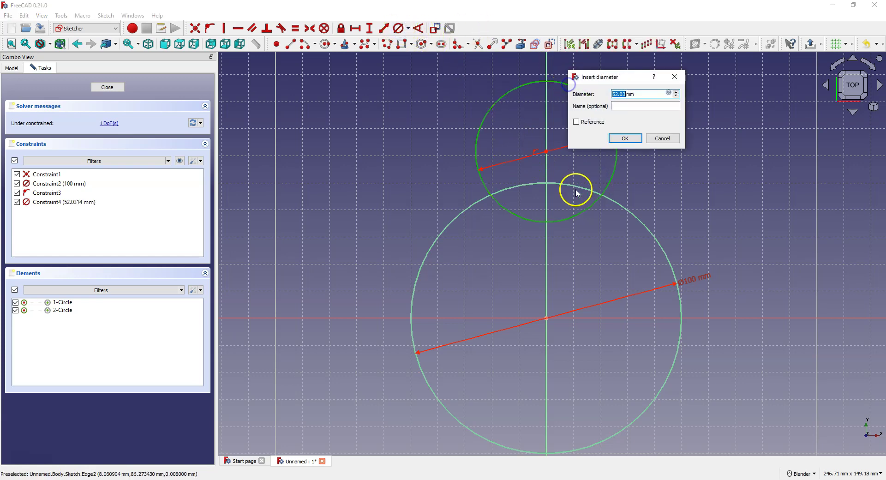
text(40)
click(544, 198)
click(567, 179)
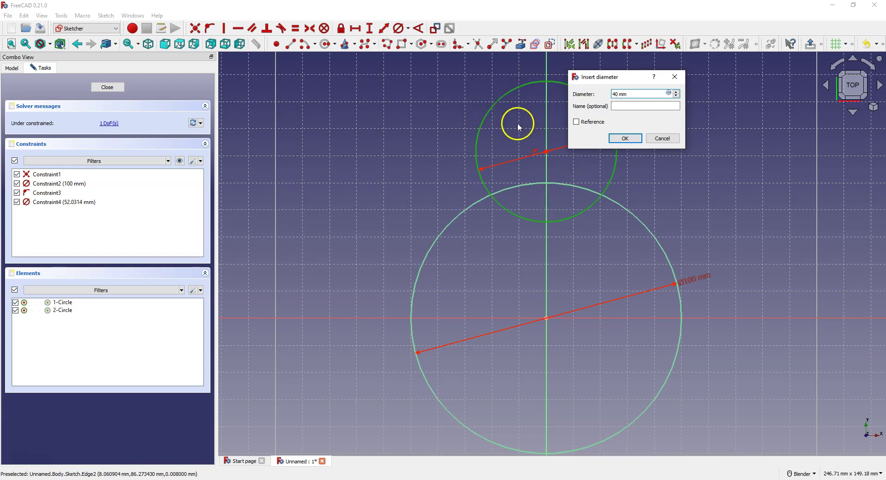
click(626, 138)
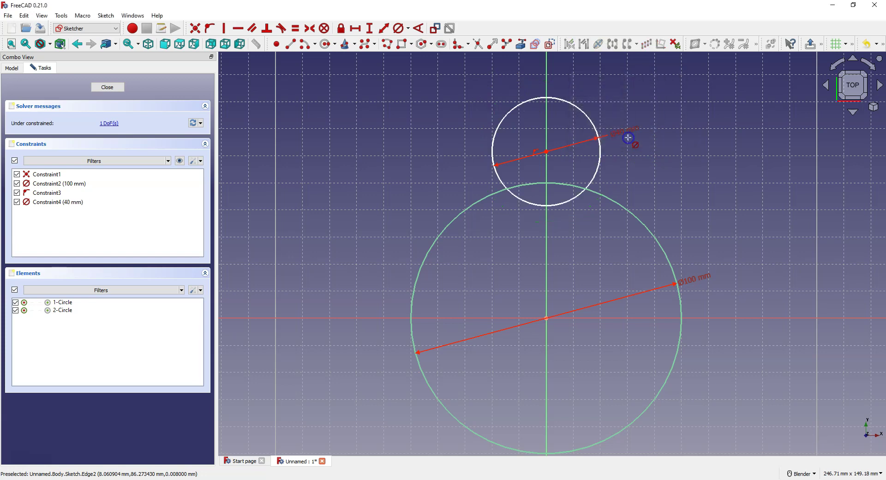
right_click(646, 172)
Step: Constrain the 40 mm circle's centre onto the edge of the 100 mm circle
click(546, 152)
click(564, 183)
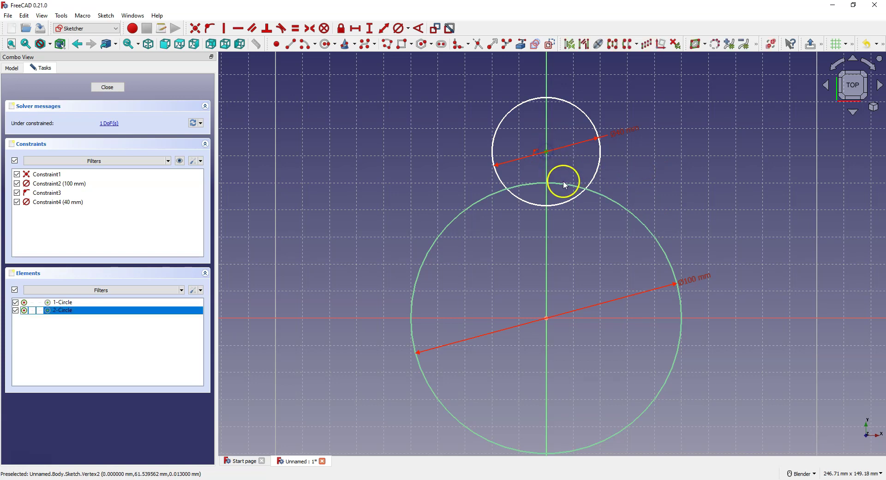
click(295, 95)
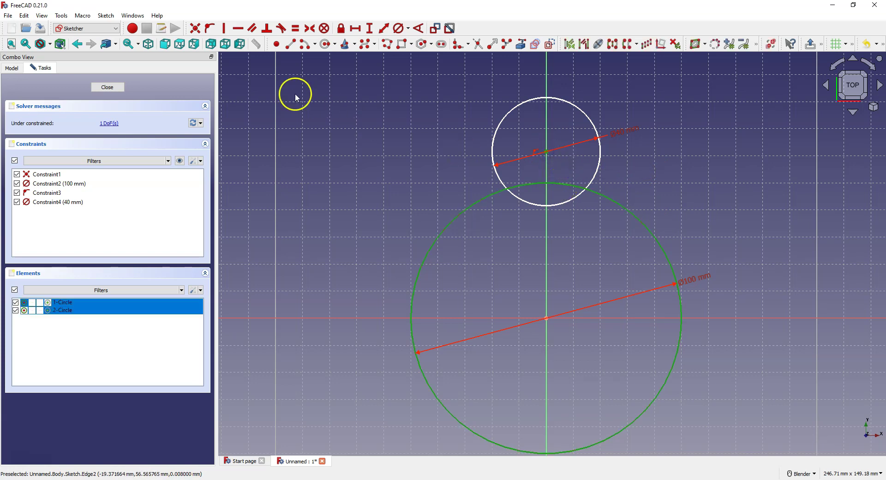
click(211, 30)
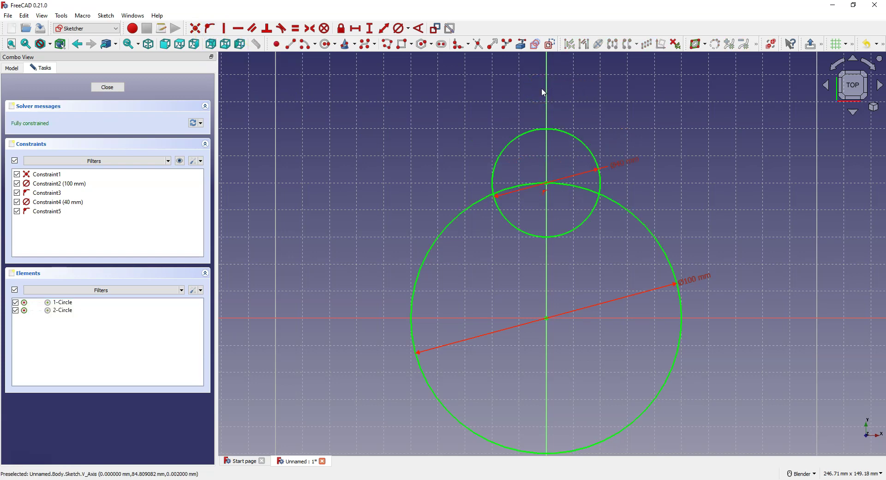
Step: Trim the small circle's outer part and the large circle's segment inside it to leave one notched profile
click(477, 46)
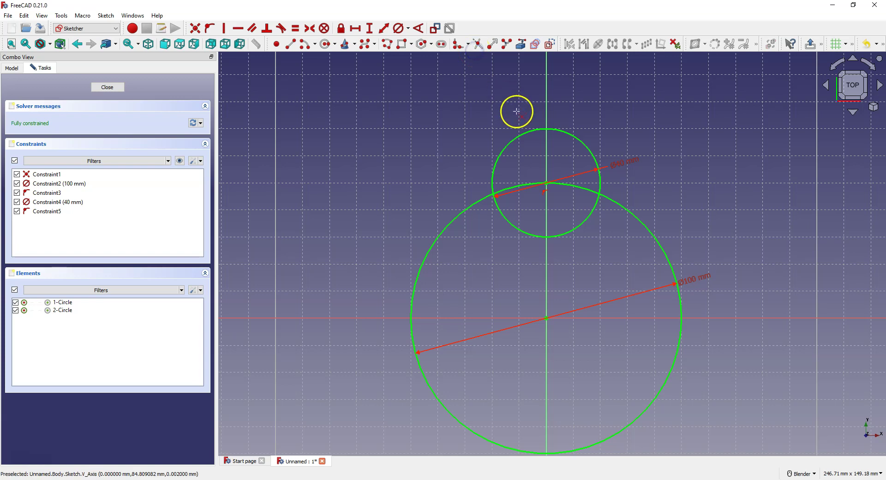
click(515, 136)
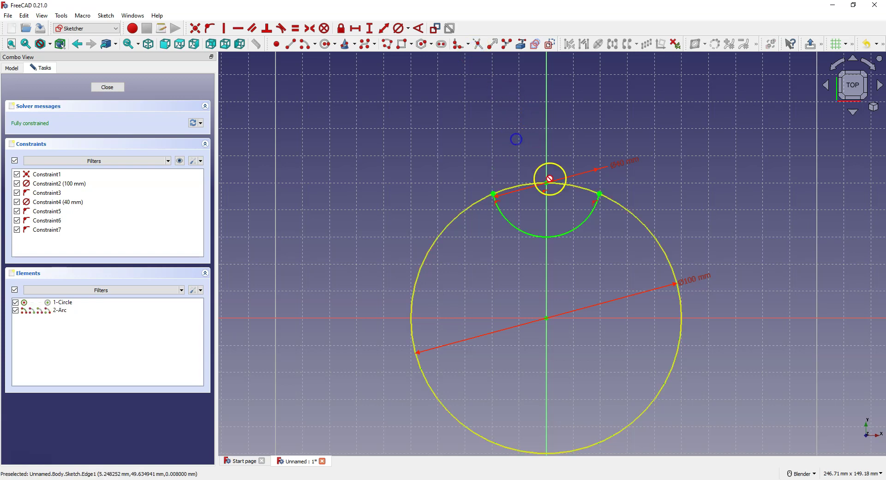
click(577, 188)
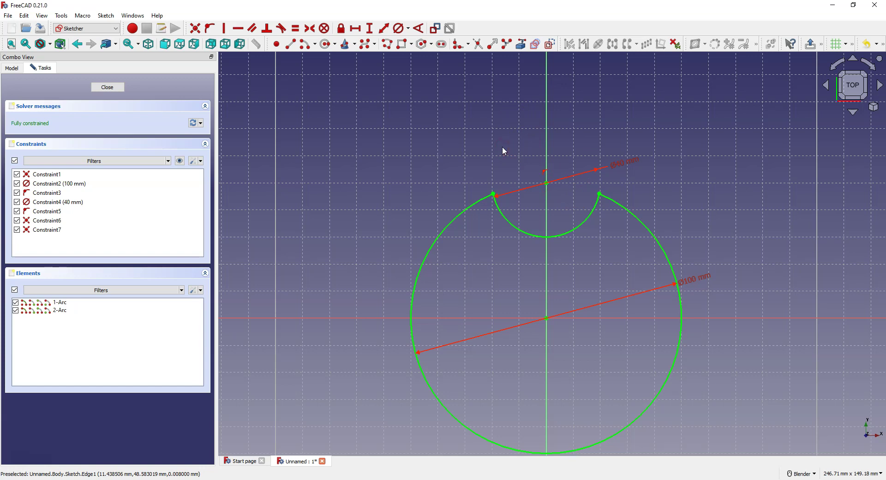
Step: Round both outer corners of the notch with constraint-preserving sketch fillets between the large arc and the notch arc
click(468, 45)
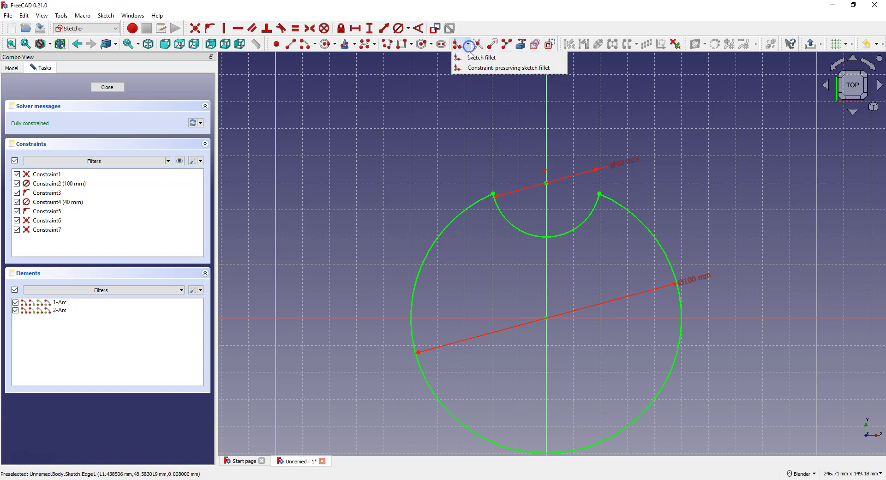
click(534, 68)
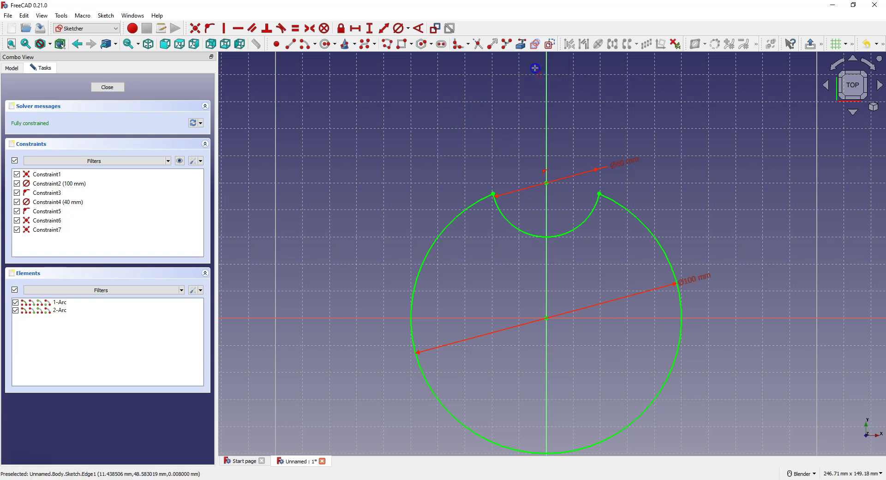
click(474, 203)
click(502, 217)
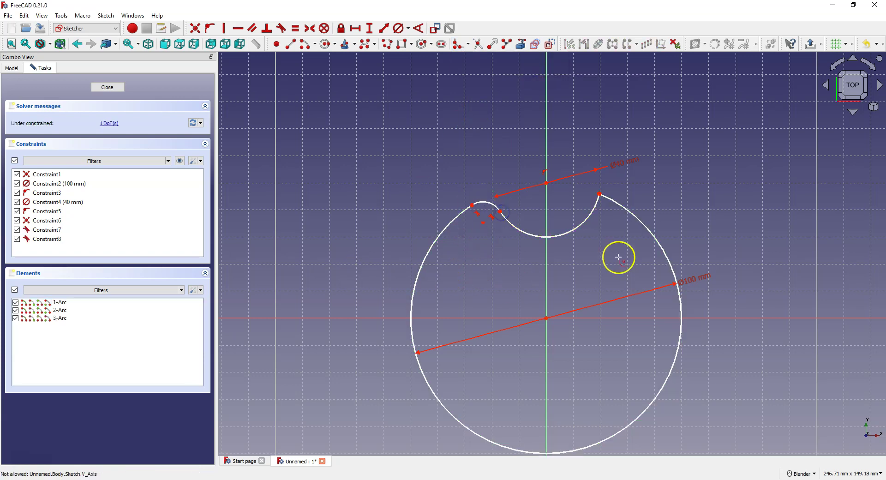
click(592, 213)
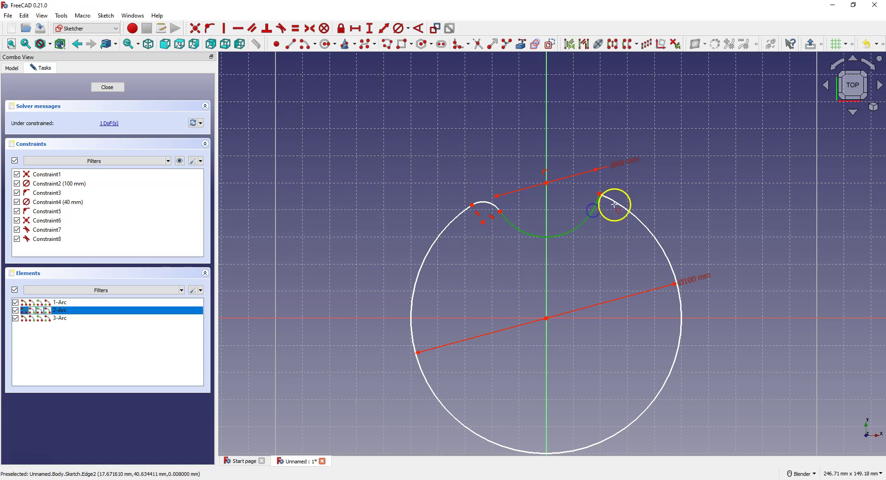
click(615, 203)
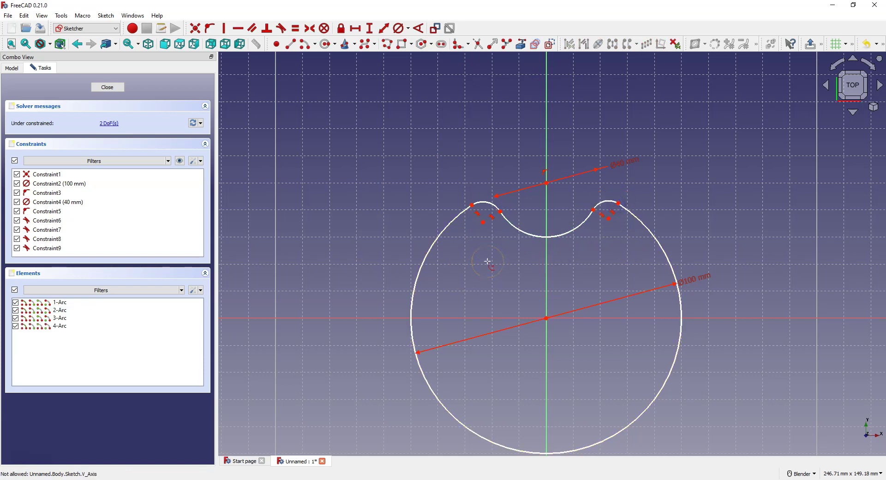
right_click(492, 259)
Step: Constrain the two fillet arcs beside the notch to equal size
click(488, 204)
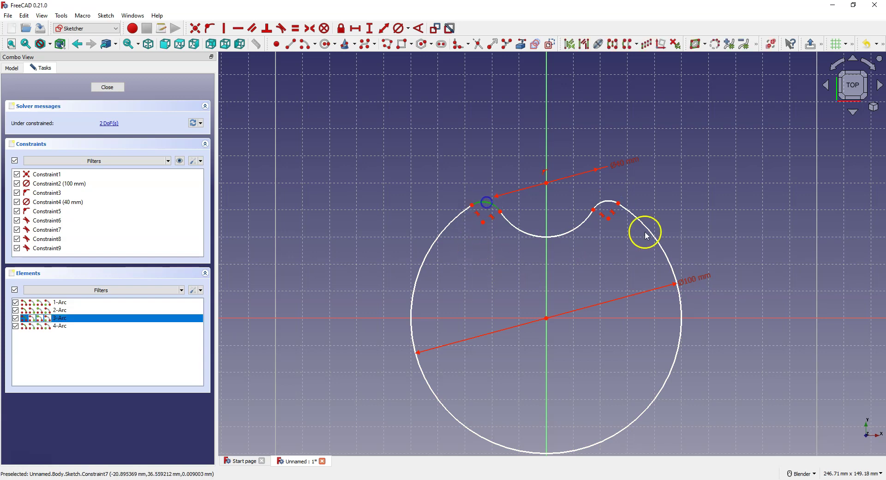
click(608, 202)
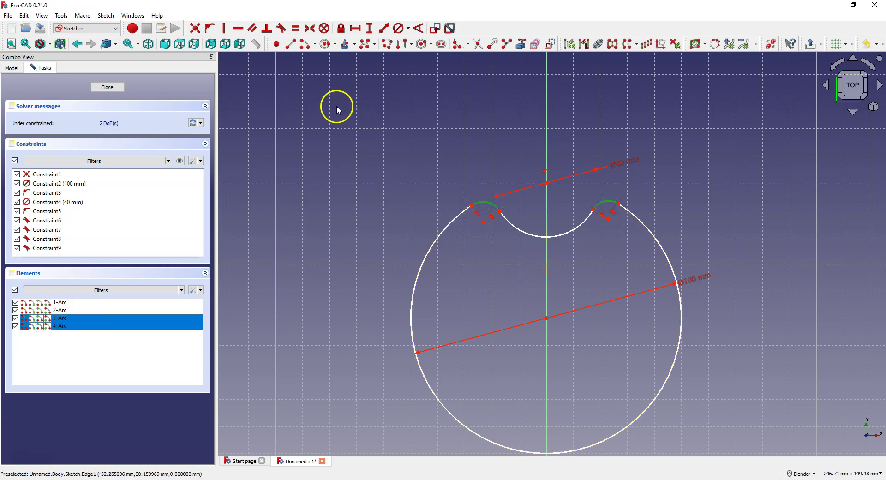
click(296, 29)
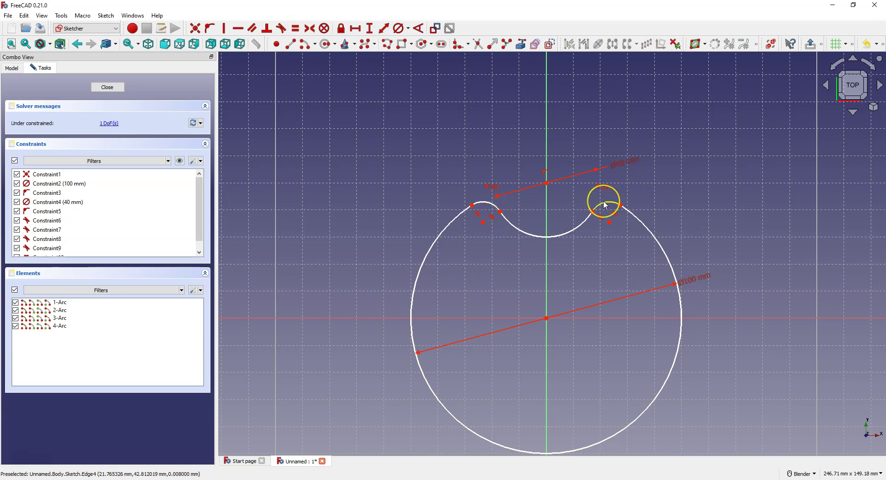
Step: Constrain the left fillet arc's radius to 10 mm and close the sketch
click(481, 227)
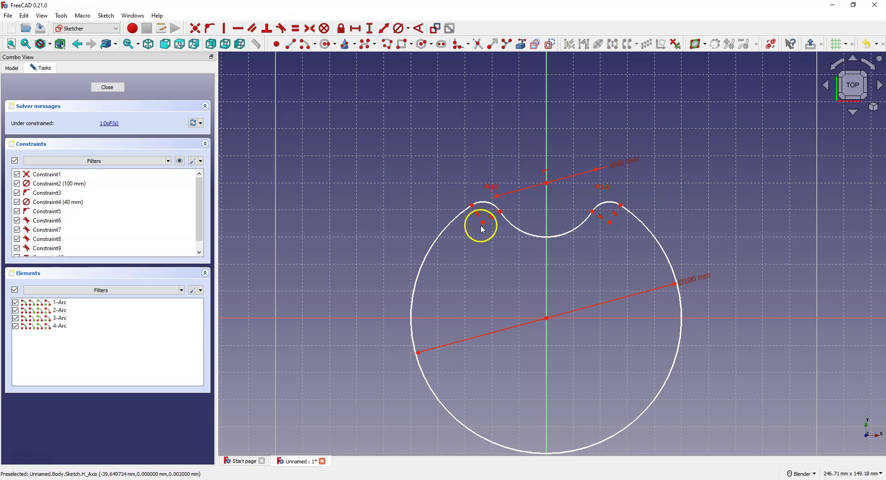
click(496, 205)
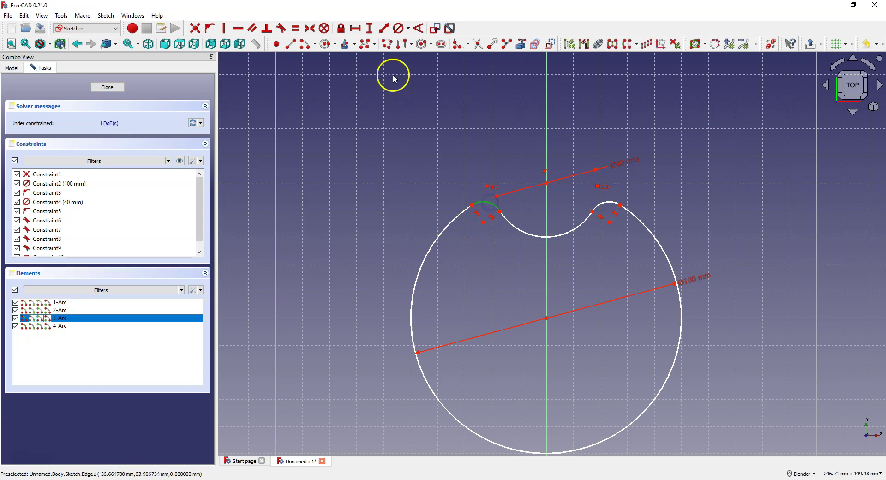
click(408, 28)
click(427, 42)
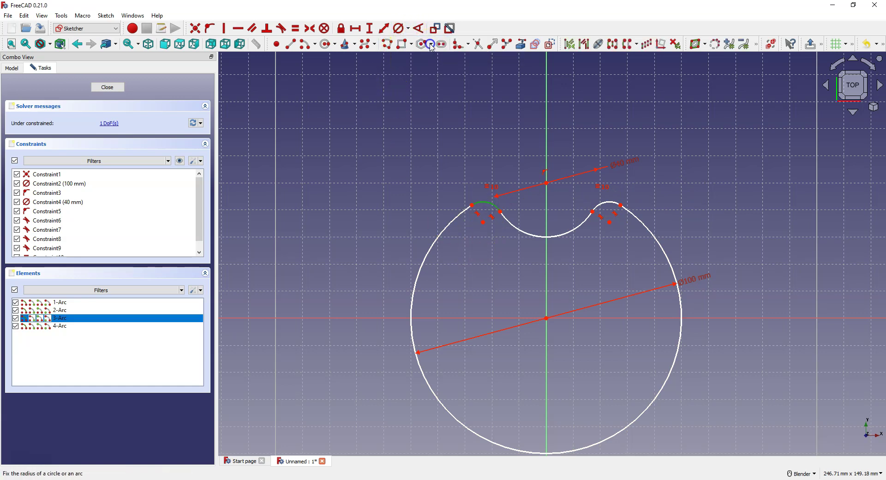
text(10)
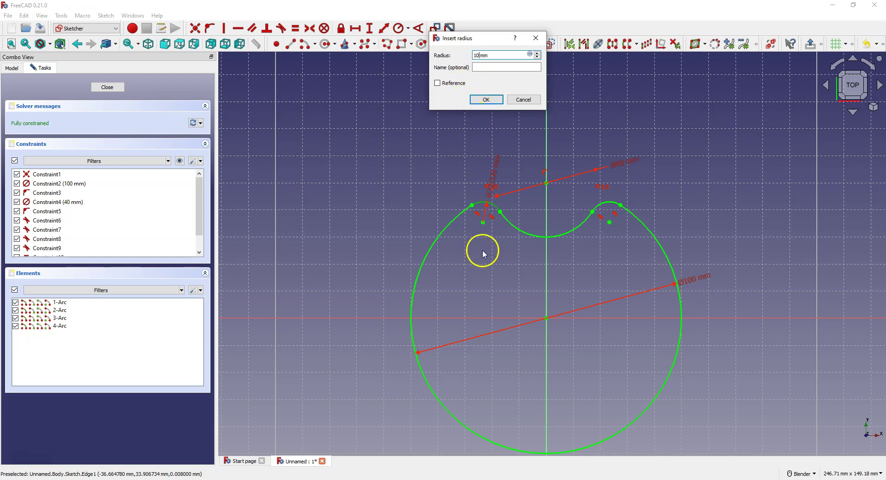
click(487, 100)
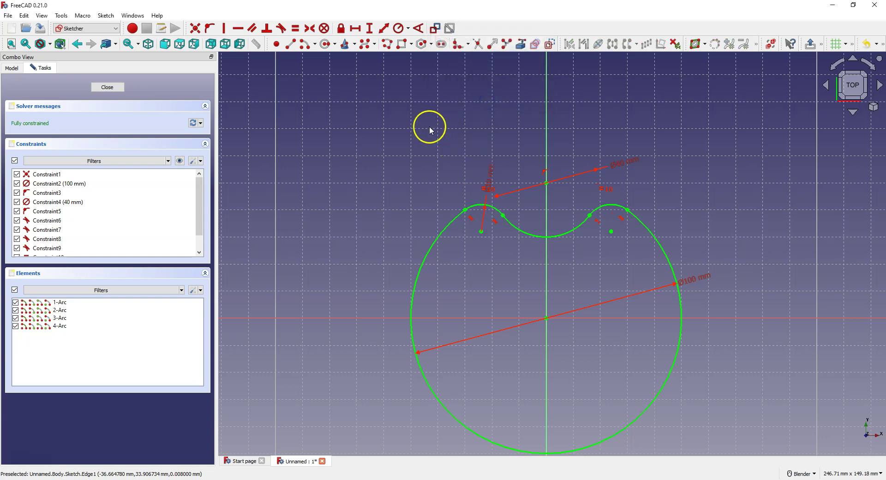
click(107, 87)
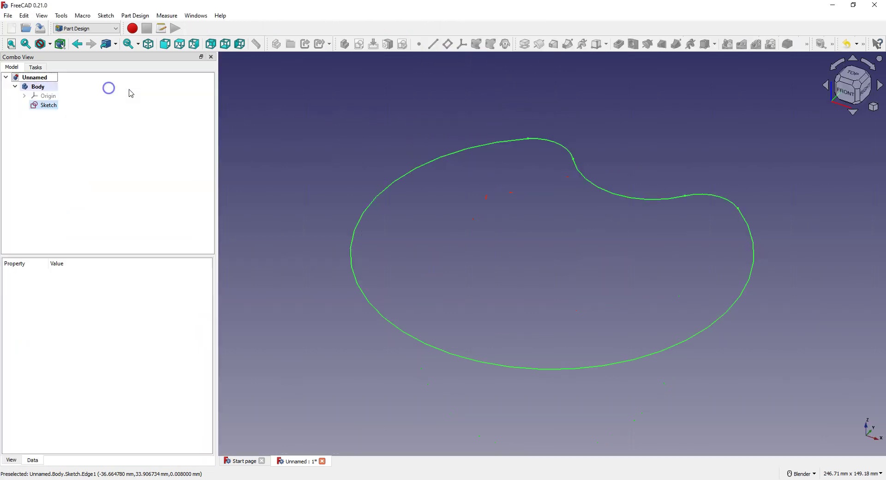
Step: Pad the notched profile to a length of 50 mm along the sketch normal
click(489, 150)
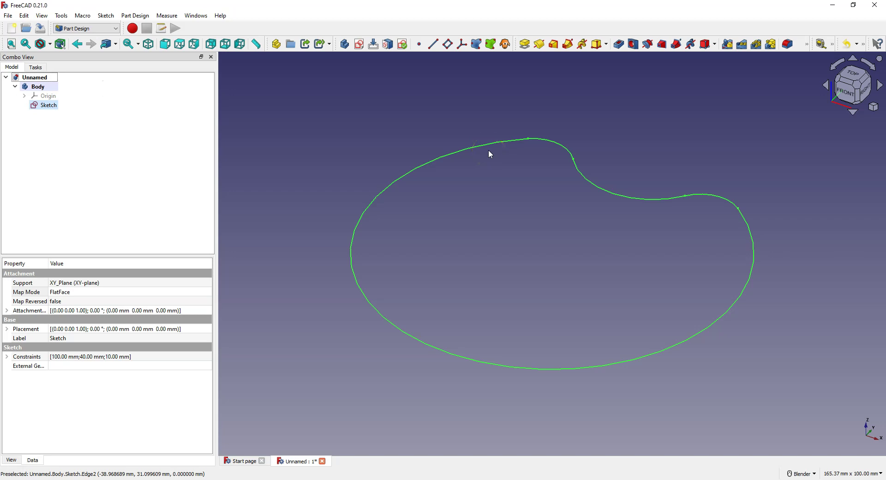
click(467, 124)
click(528, 48)
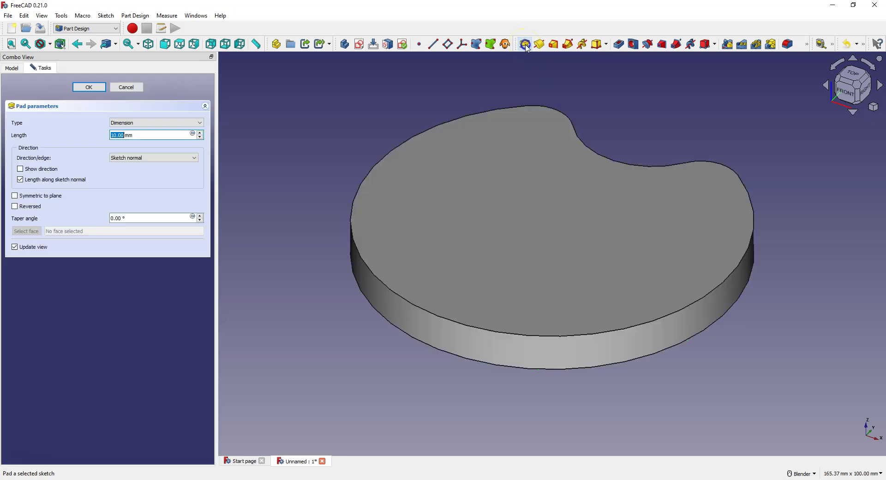
click(109, 136)
text(50)
click(78, 143)
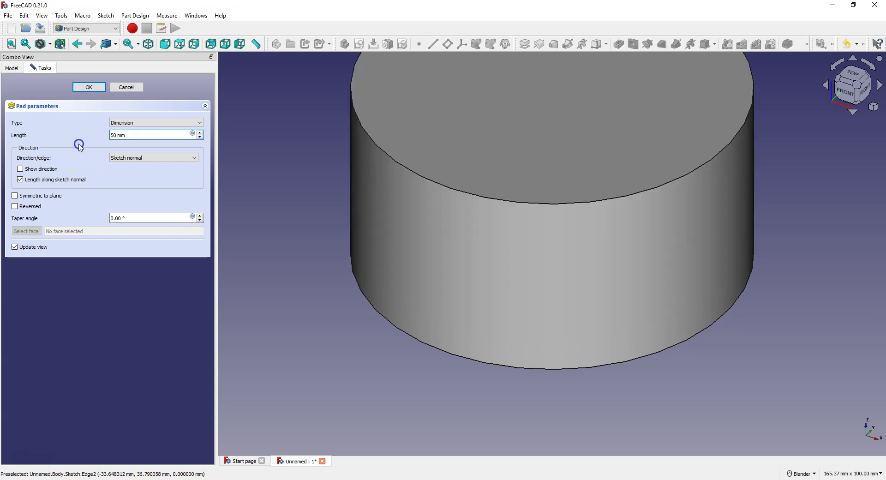
scroll(388, 235, down, 2)
scroll(388, 234, down, 1)
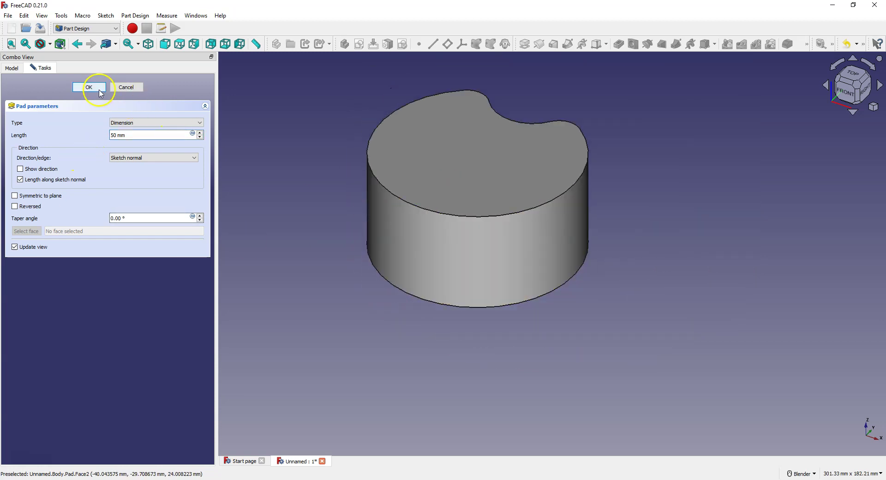
click(89, 87)
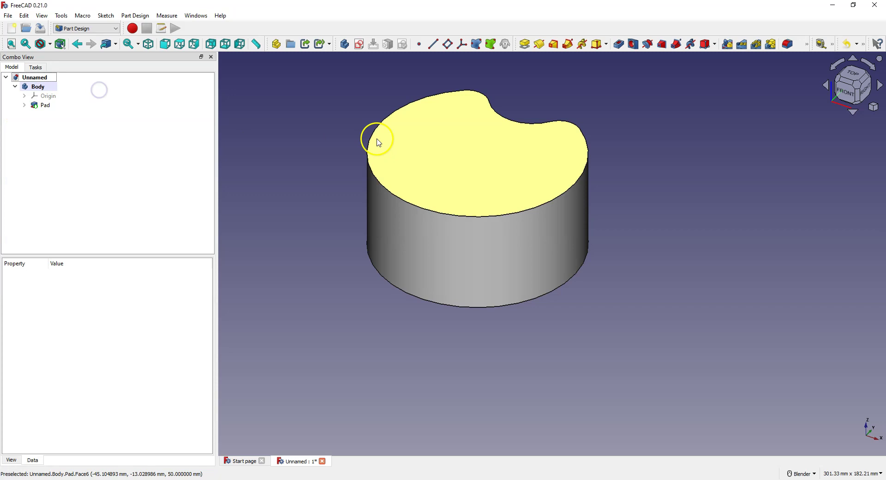
Step: Make the pad's base sketch visible alongside the solid
click(424, 152)
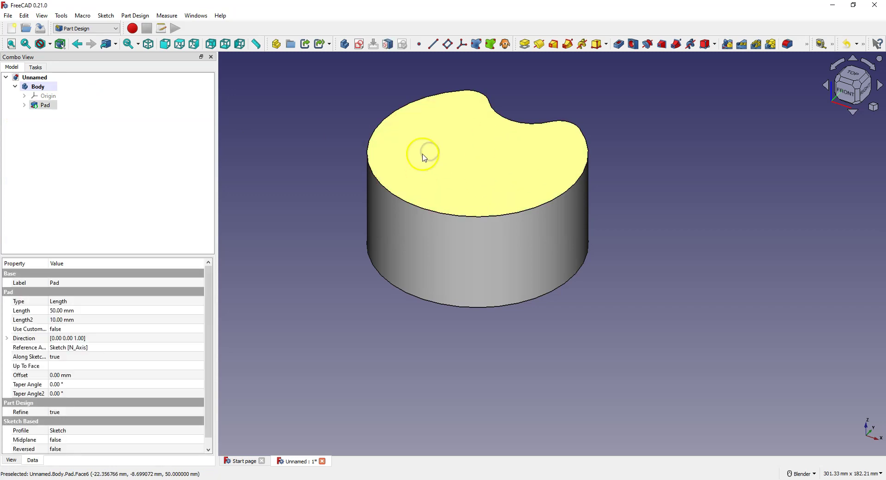
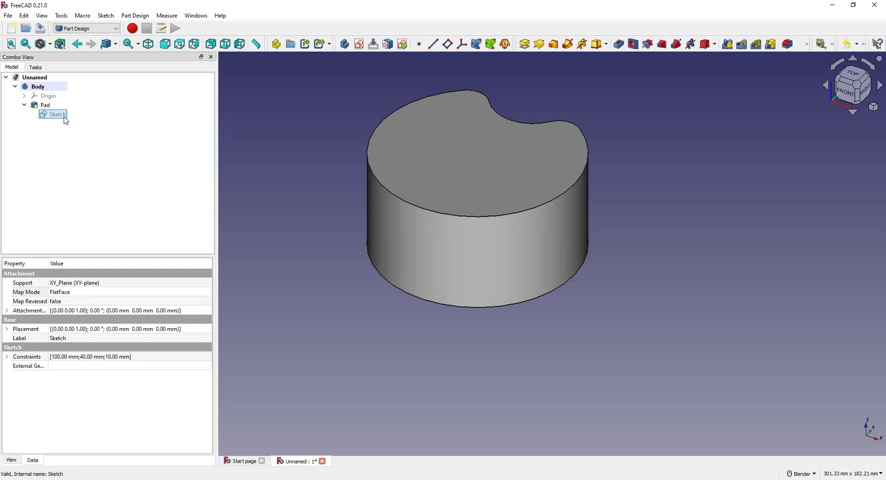
click(66, 115)
click(59, 148)
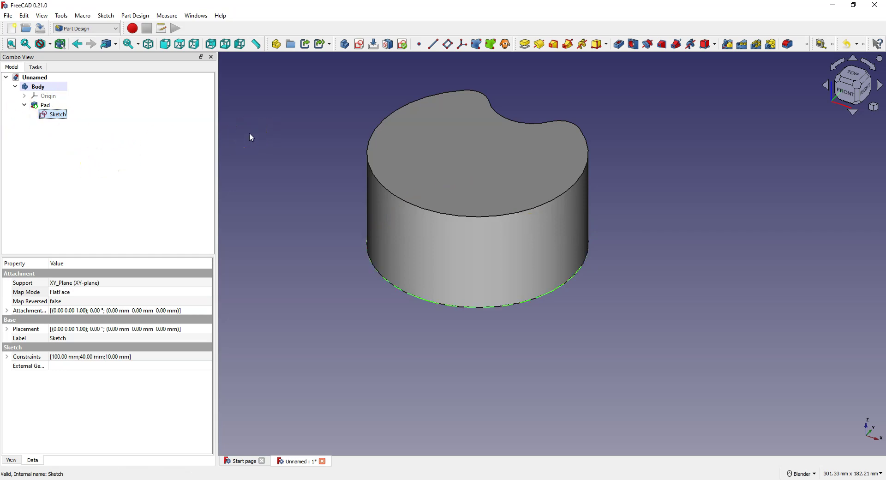
Step: Create a new sketch on the pad's top face and hide the pad while editing it
click(425, 129)
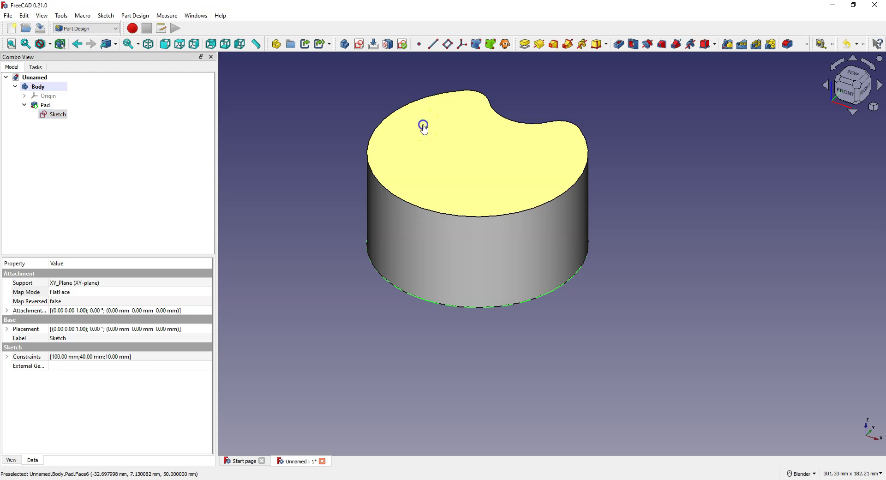
click(358, 46)
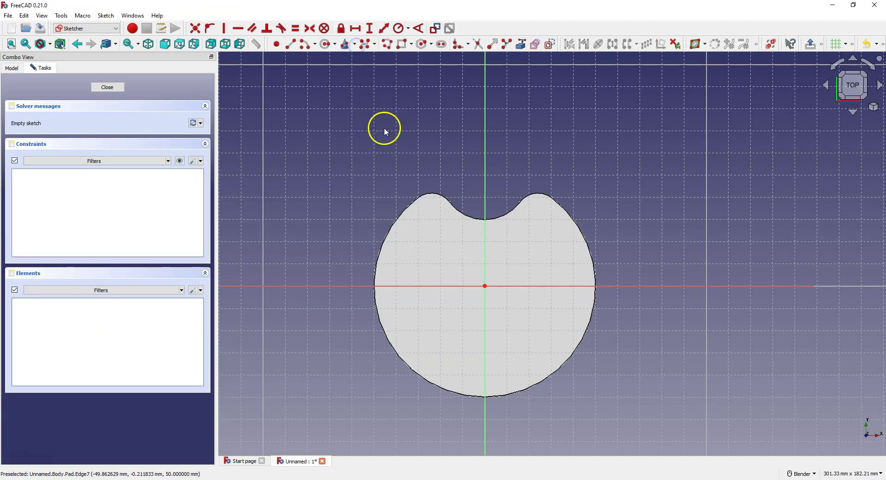
click(13, 69)
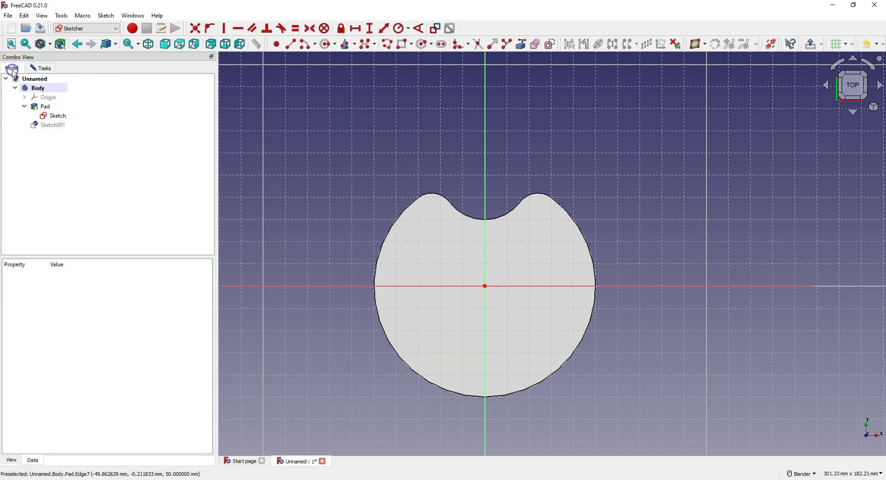
click(46, 109)
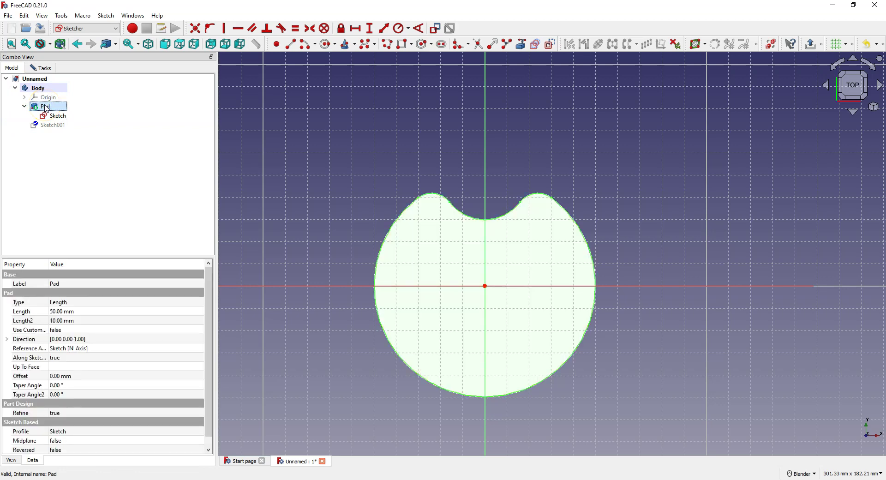
key(space)
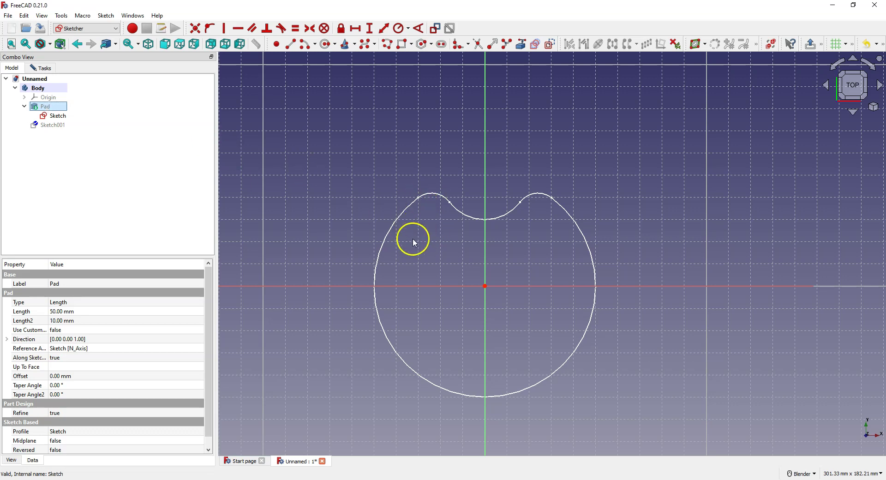
Step: Carbon-copy the base sketch's notched profile into the new top-face sketch and close the sketch
click(536, 45)
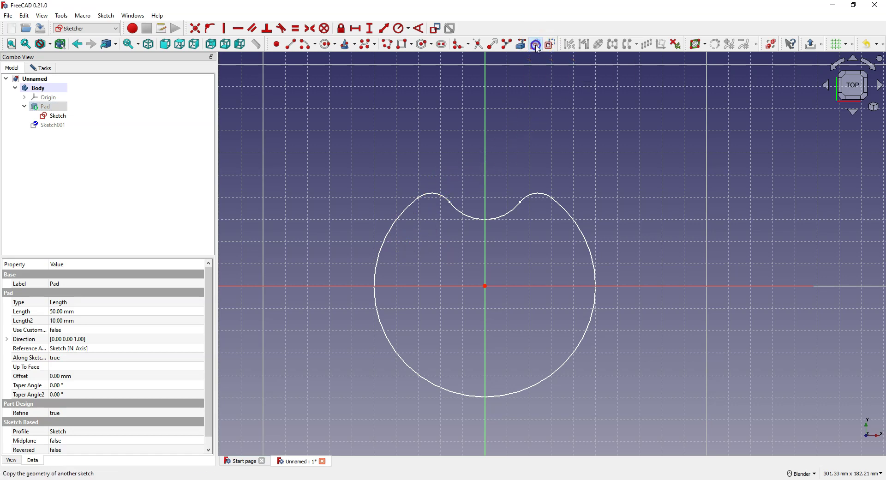
click(408, 209)
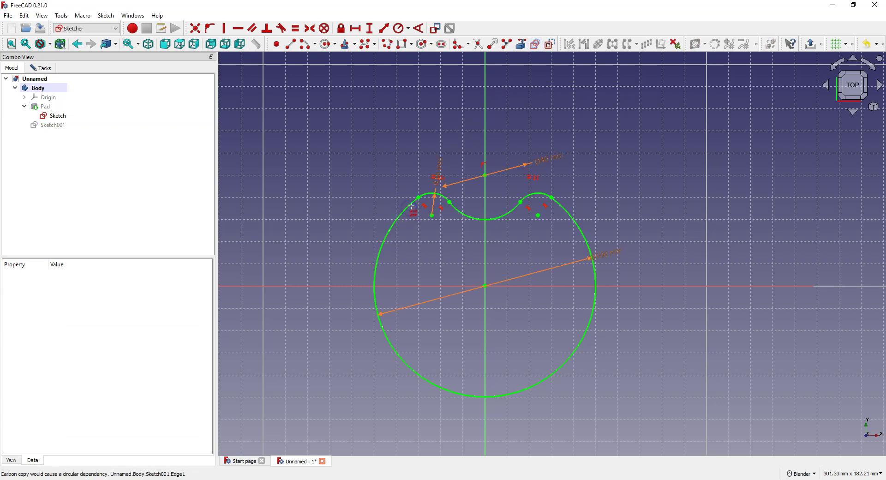
scroll(436, 222, down, 2)
middle_drag(433, 240, 422, 189)
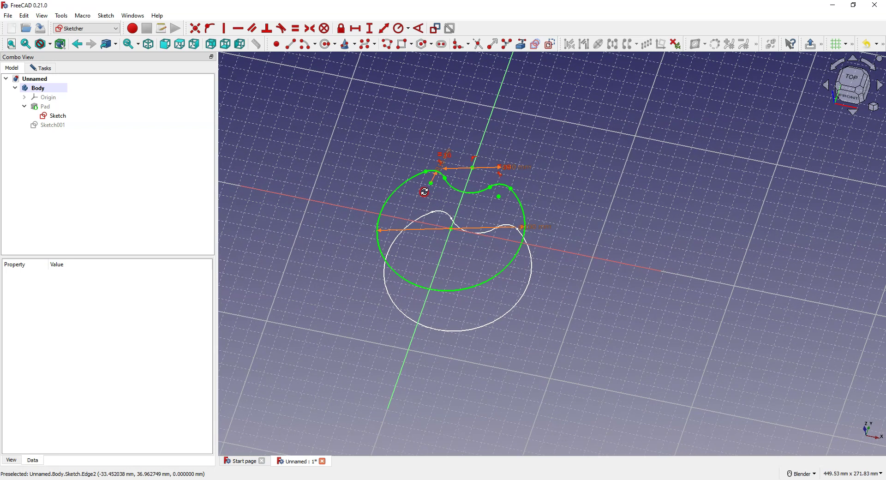
click(40, 68)
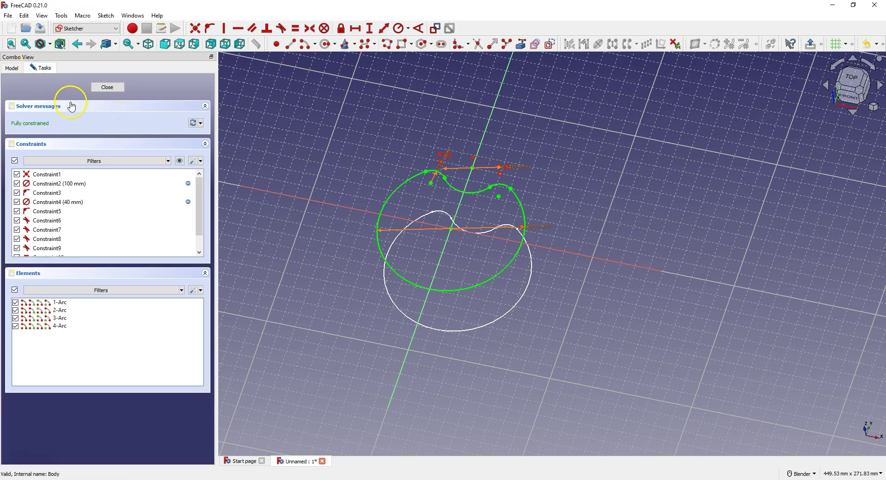
click(107, 89)
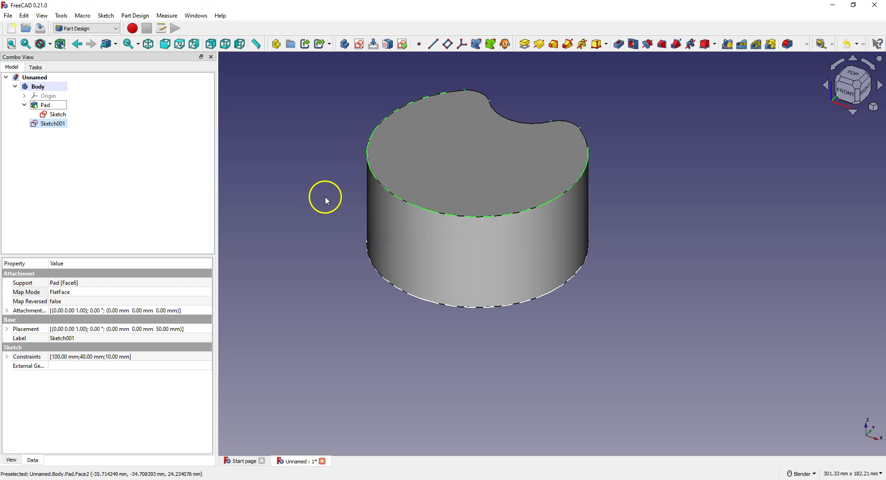
Step: Hide the pad and its base sketch, leaving only the copied top-face sketch visible
click(46, 105)
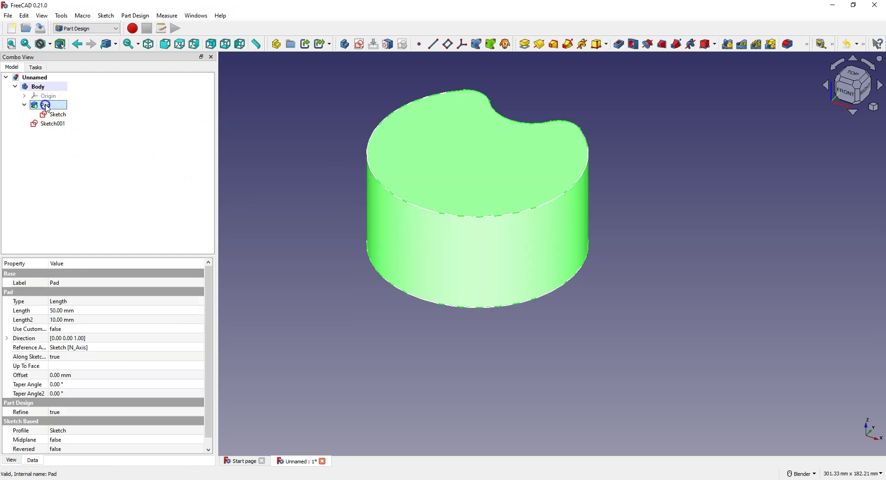
key(space)
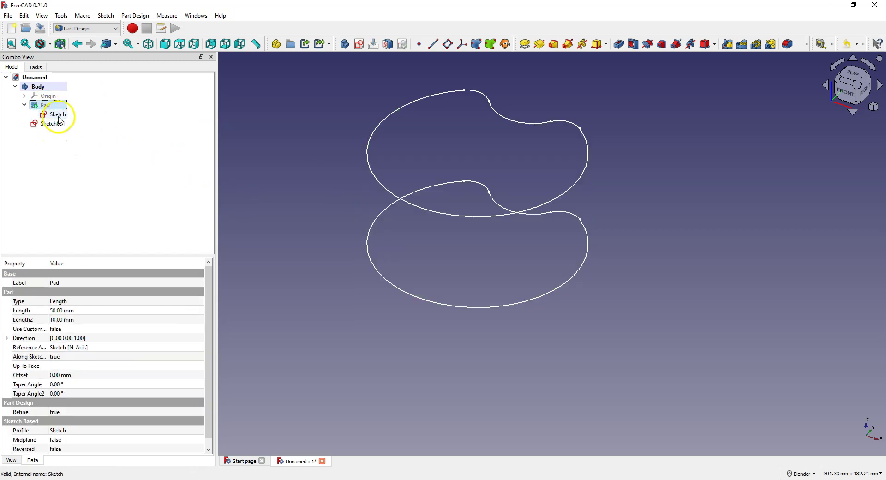
click(59, 116)
key(space)
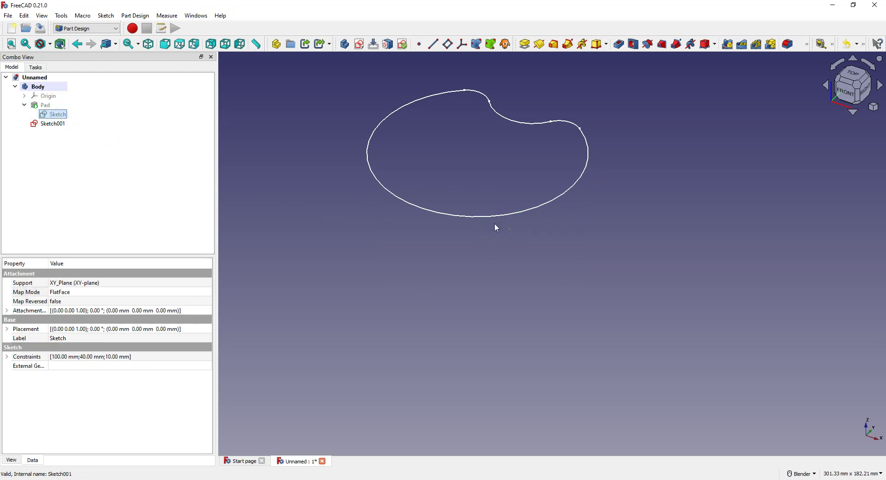
click(522, 211)
click(586, 202)
click(547, 195)
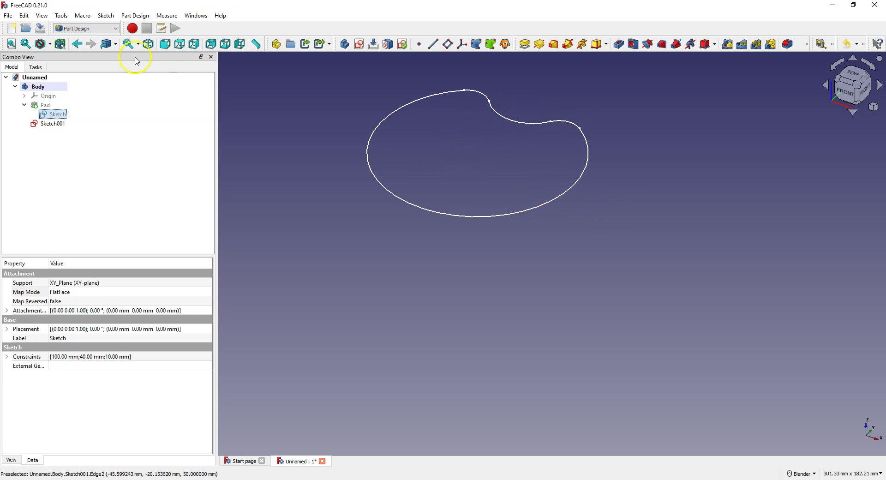
Step: Create a 2D offset of -5 mm from the copied top-face sketch with the Part workbench's 2D Offset
click(111, 28)
click(86, 97)
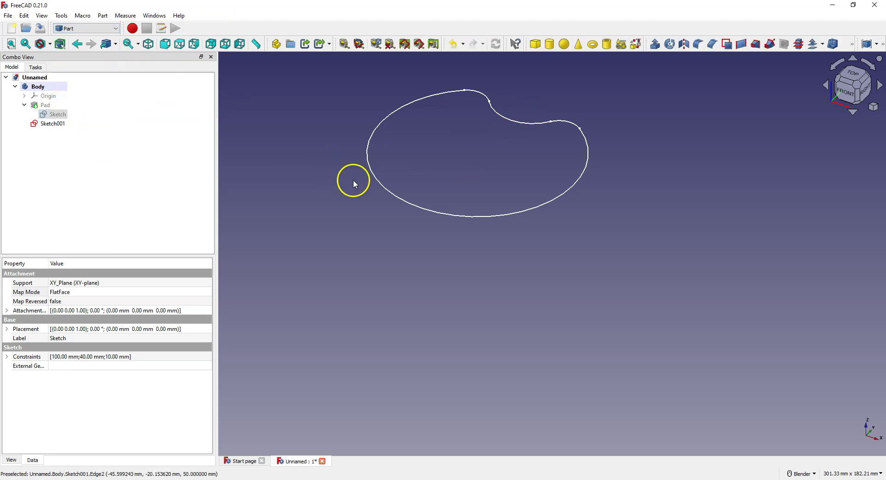
click(50, 125)
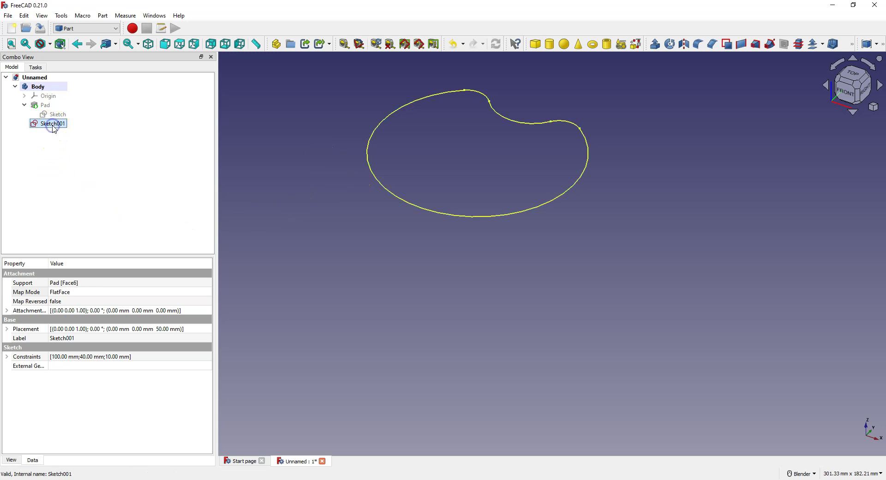
click(103, 15)
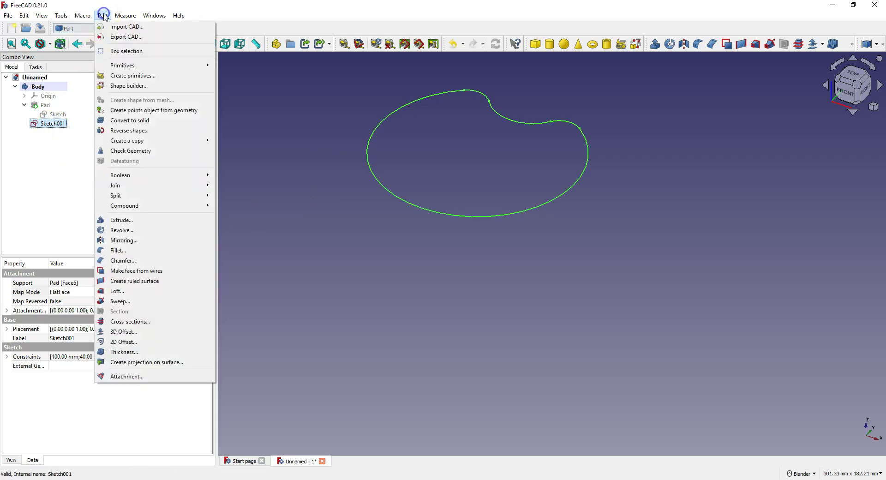
click(137, 342)
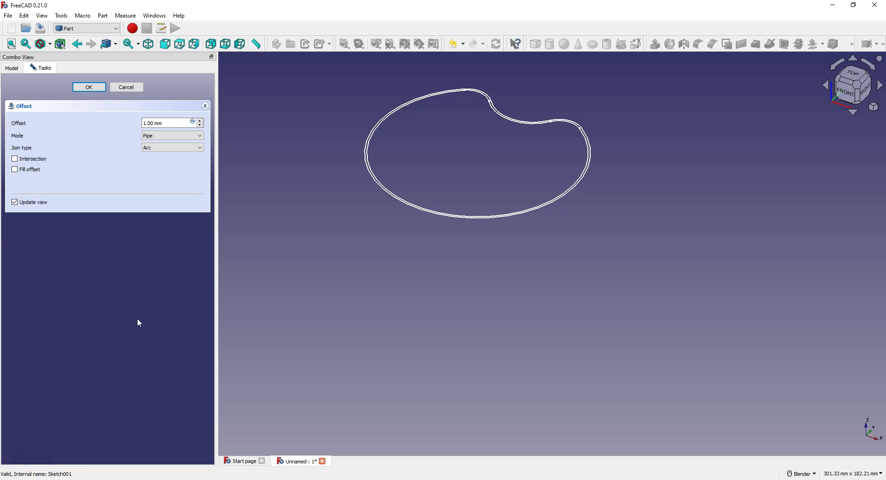
click(144, 123)
text(-)
key(Delete)
text(5)
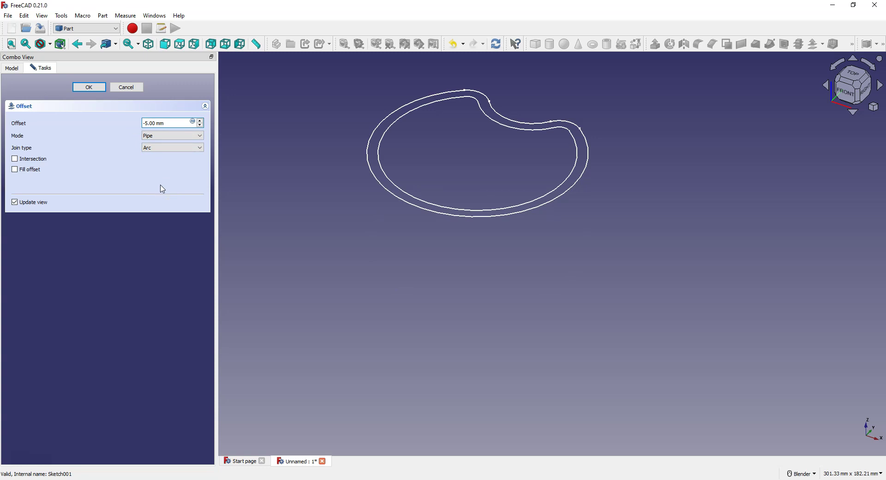
click(89, 88)
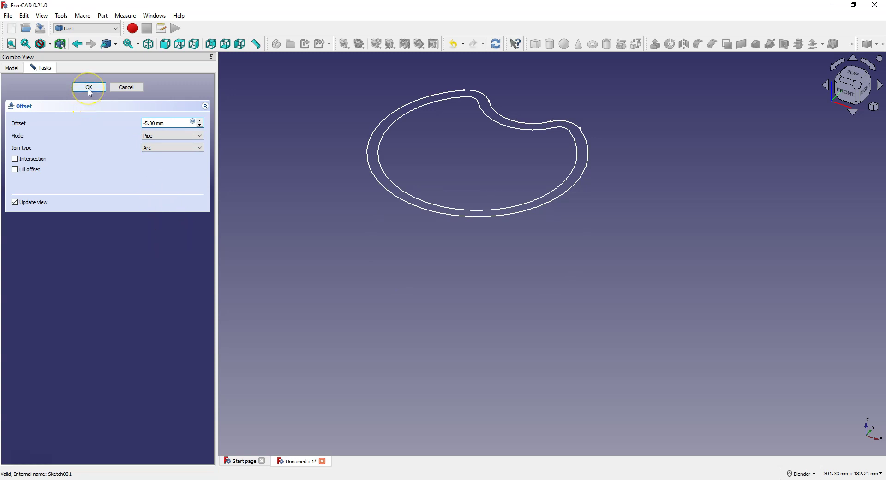
click(89, 88)
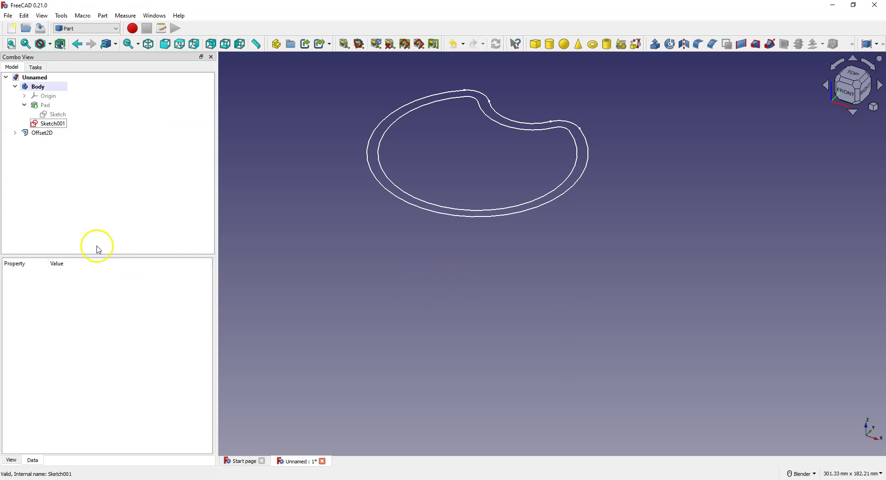
Step: Hide the copied top-face sketch so only the inner offset outline stays visible
click(52, 135)
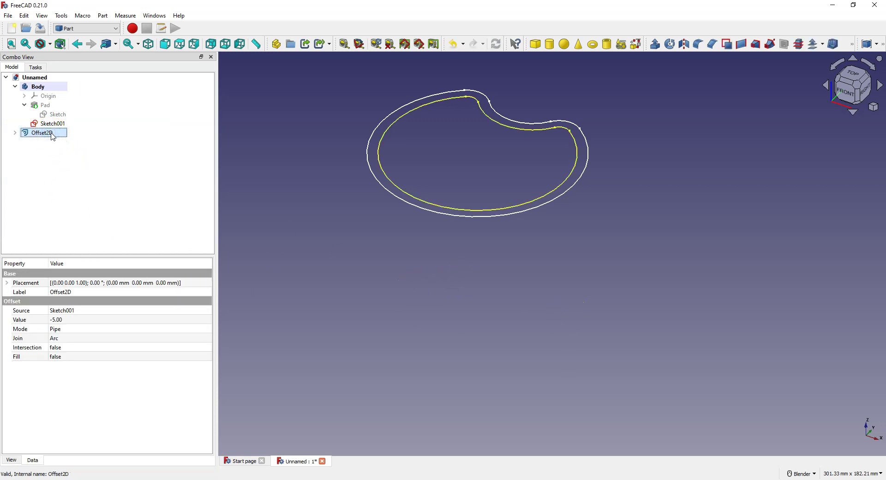
click(39, 86)
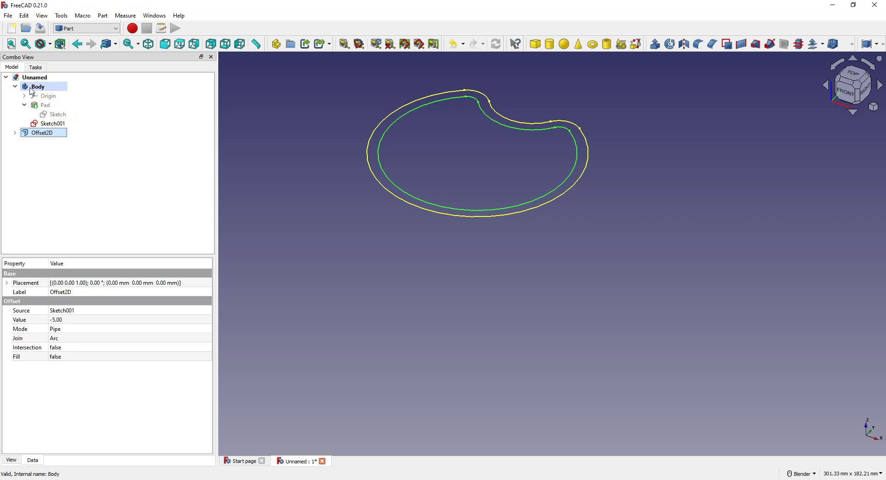
click(55, 124)
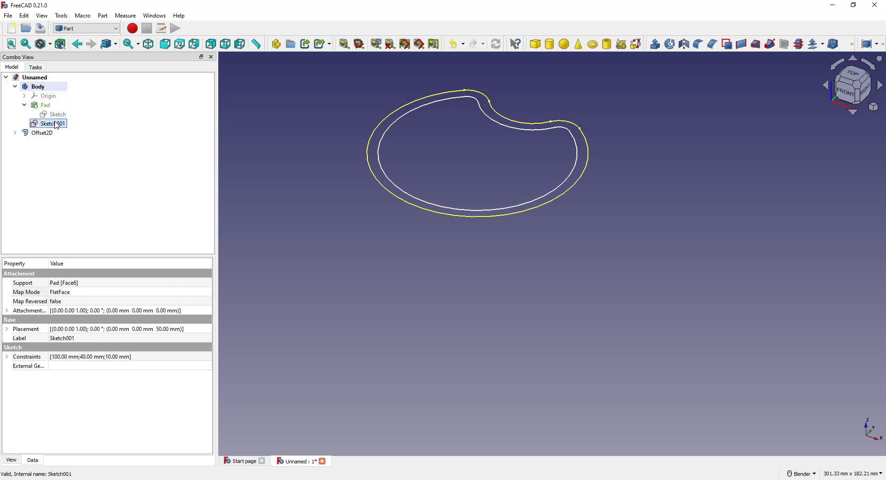
key(space)
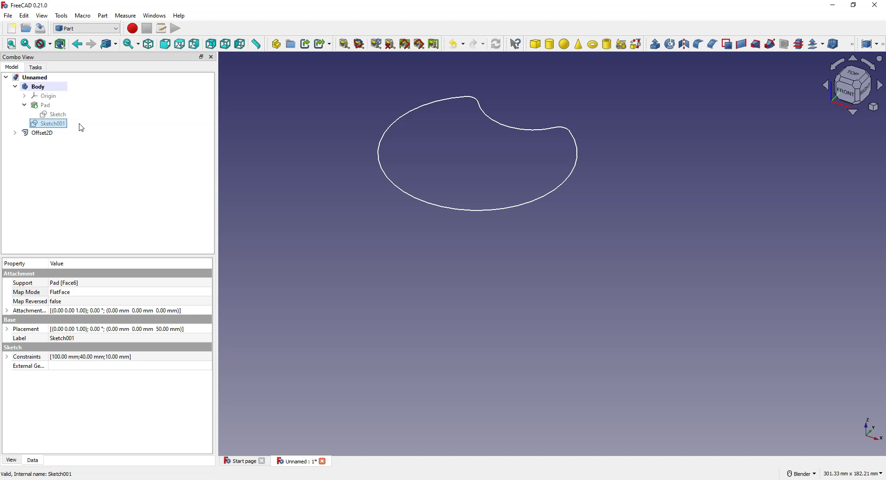
click(149, 169)
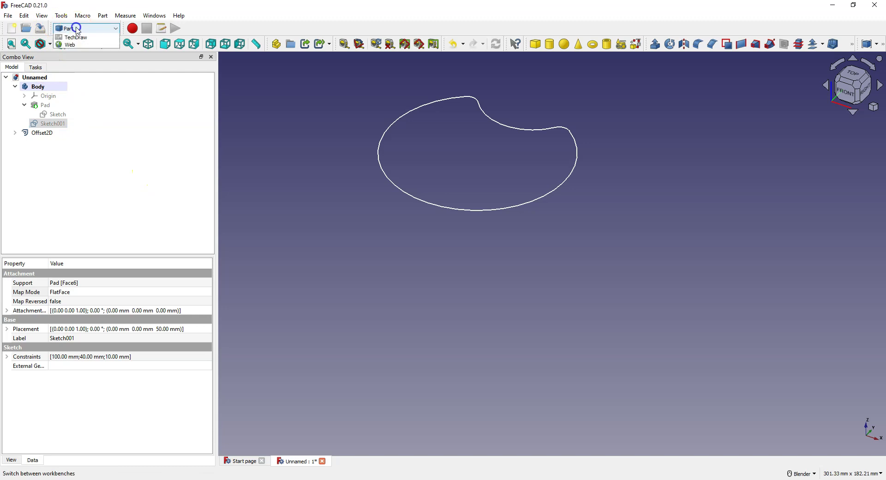
Step: Convert the 2D offset outline into an editable sketch with the Draft workbench and hide the original offset
click(76, 29)
click(71, 52)
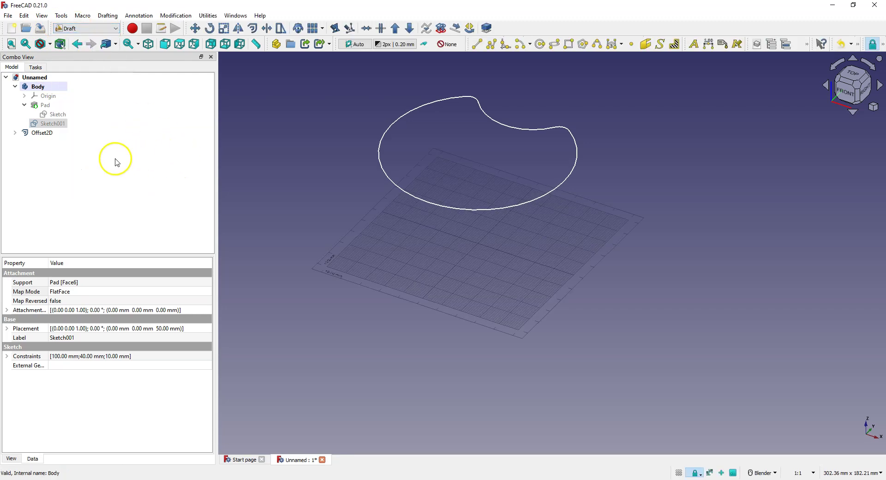
click(42, 133)
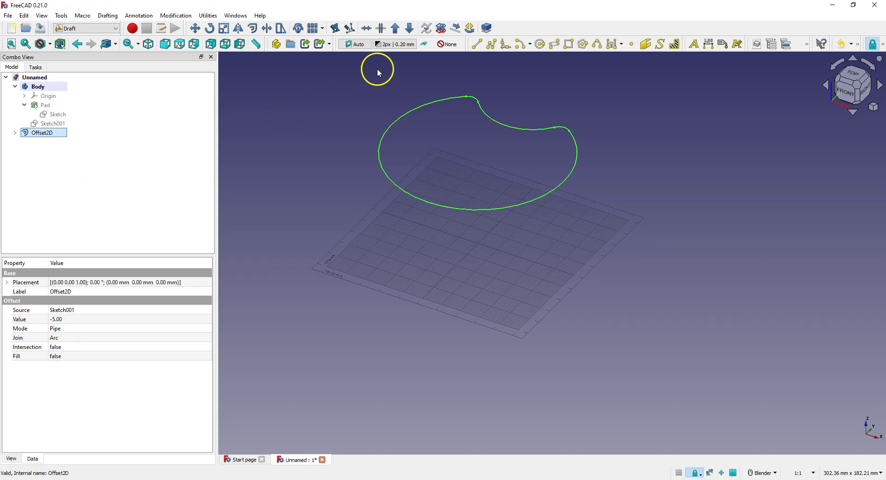
click(442, 29)
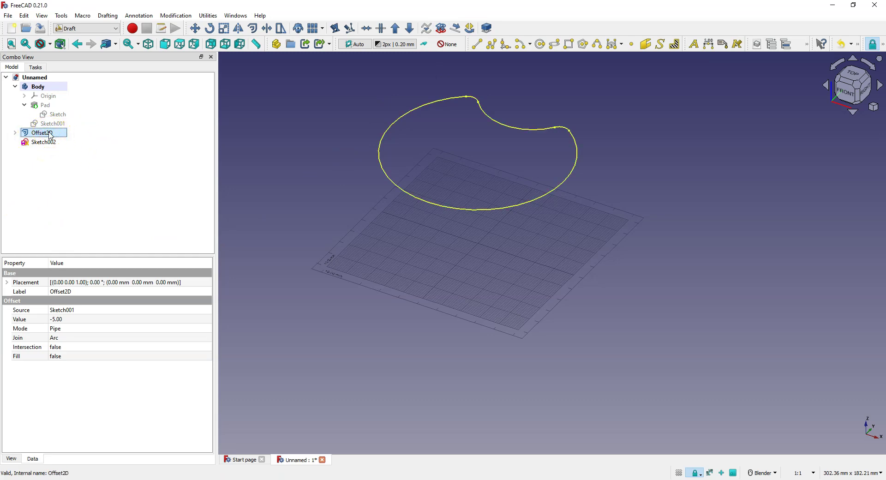
key(space)
click(51, 136)
Step: Return to the Part Design workbench and make the pad visible again
click(94, 29)
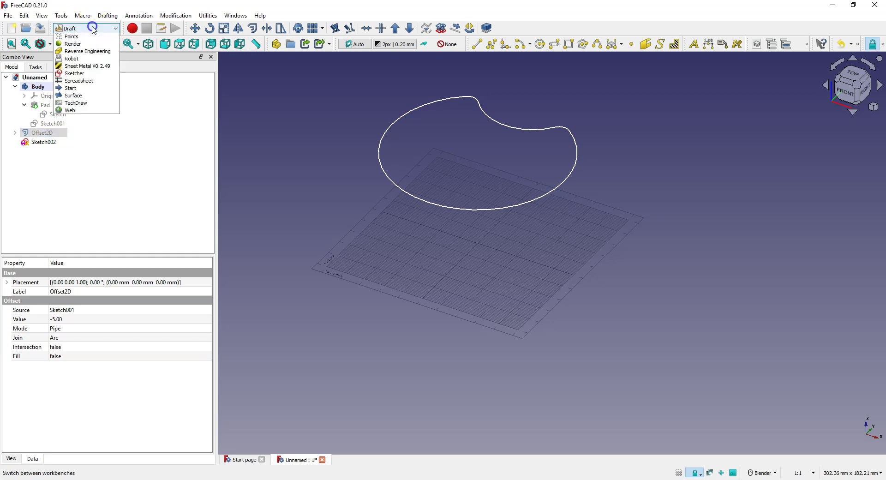
click(88, 85)
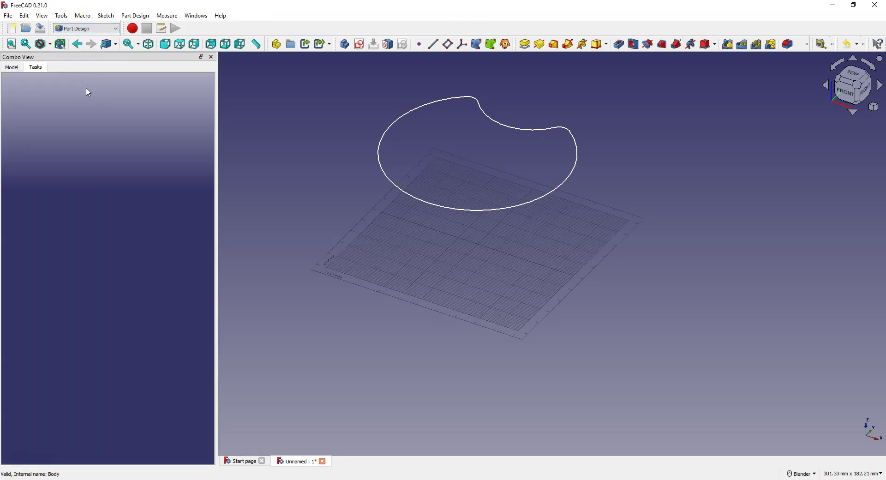
click(12, 67)
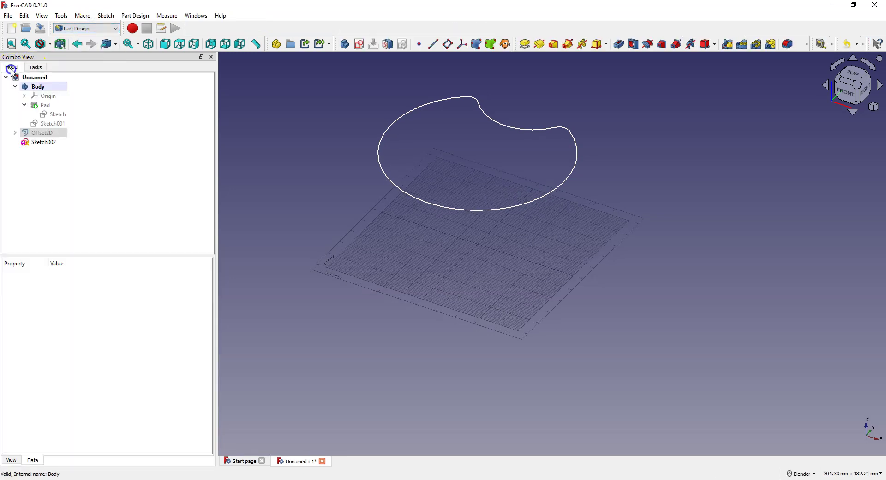
click(41, 141)
click(45, 106)
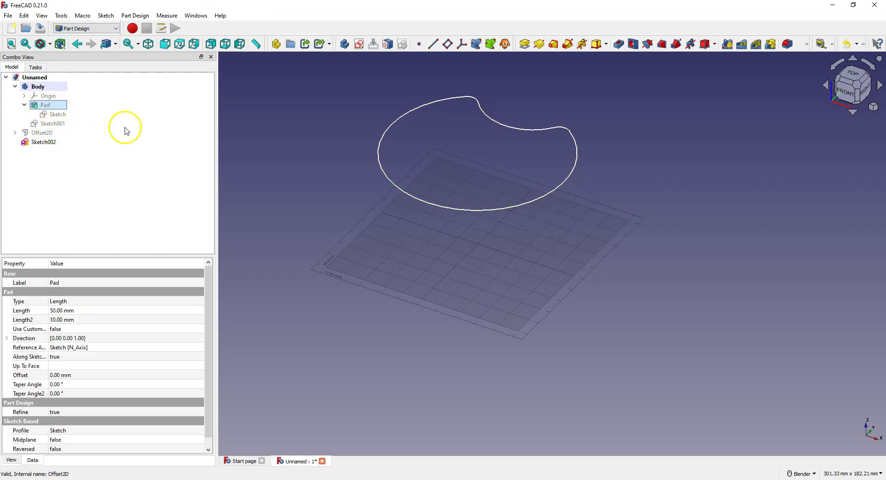
key(space)
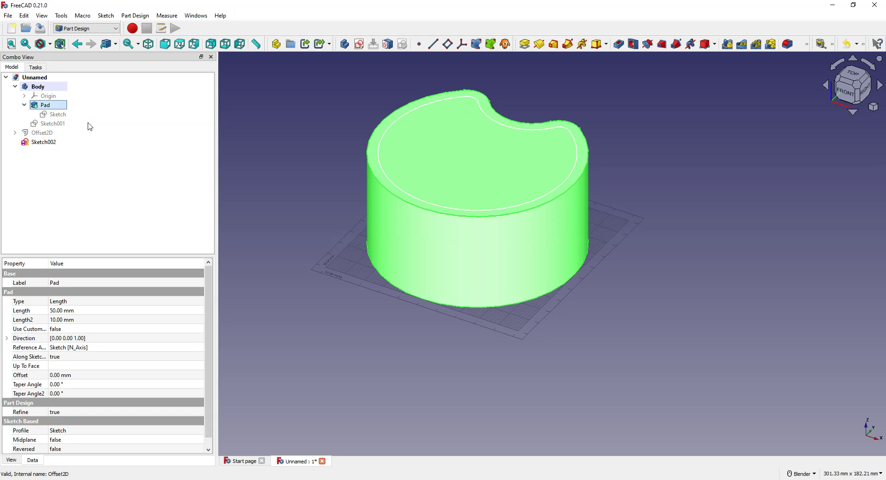
Step: Try to pocket the pad with the converted offset sketch while it is still outside the body
click(40, 142)
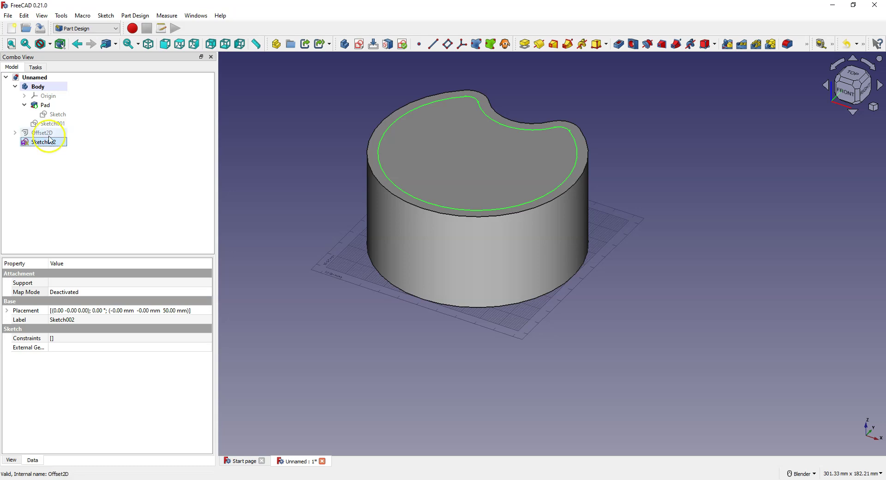
click(621, 44)
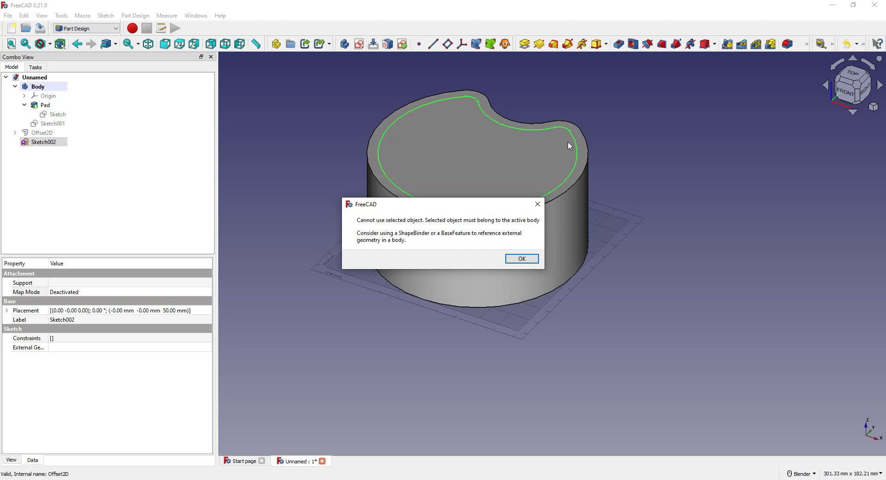
click(521, 258)
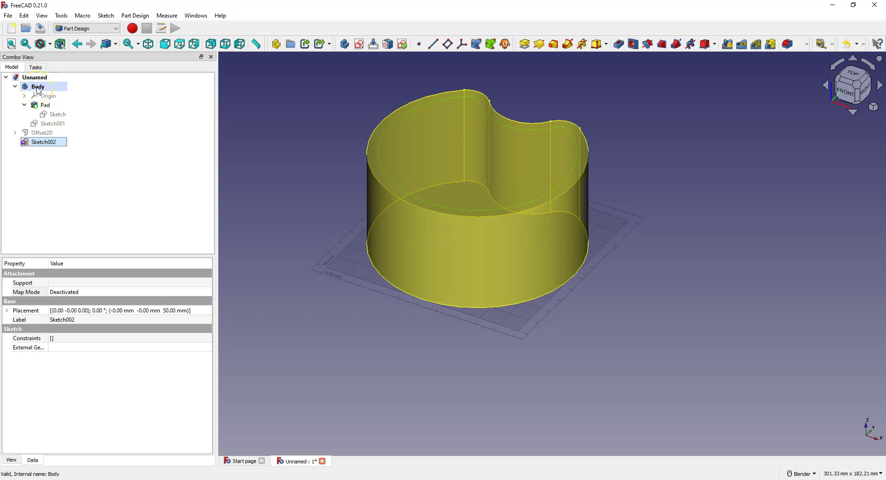
Step: Move the converted offset sketch into the active body
click(64, 175)
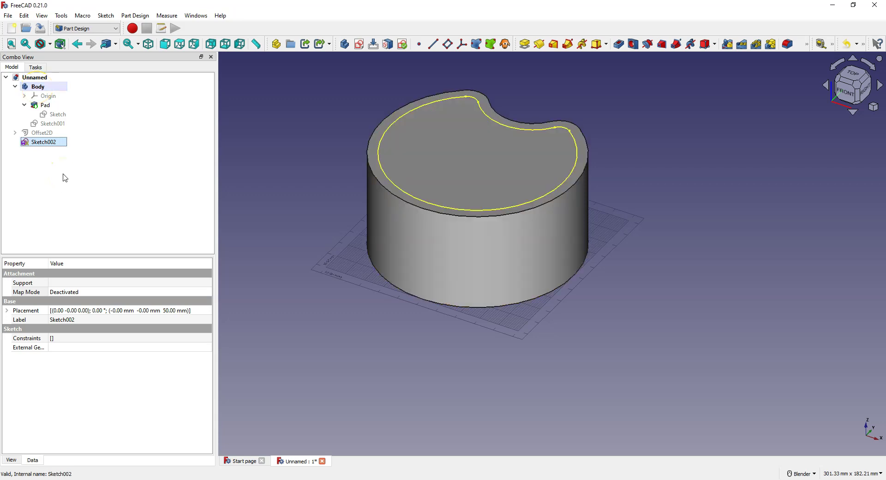
click(43, 142)
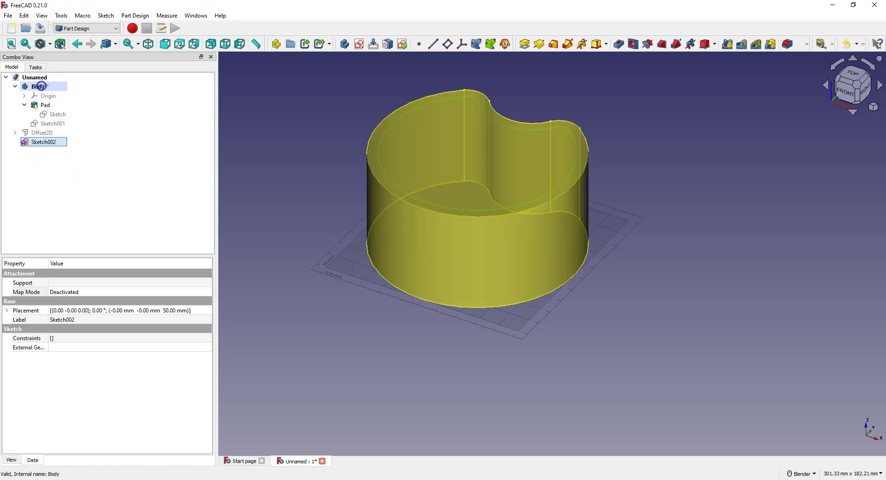
drag(41, 86, 41, 86)
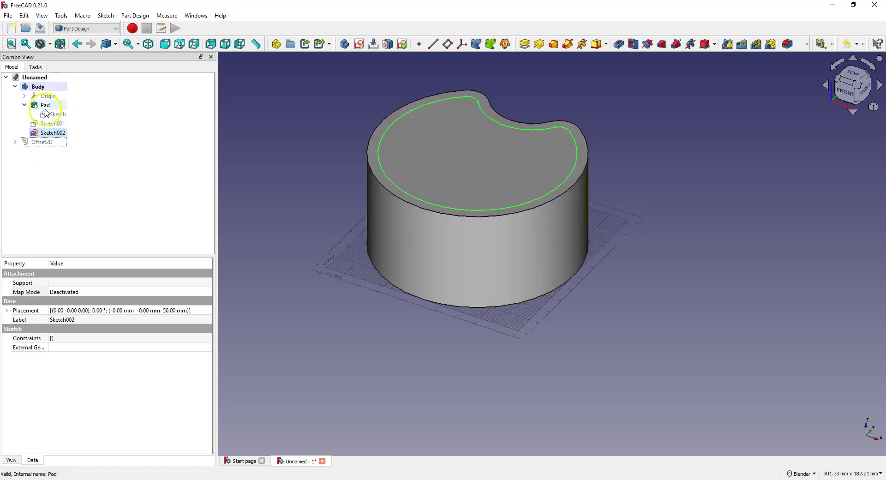
Step: Pocket the converted offset sketch 30 mm deep into the pad's top face
click(47, 133)
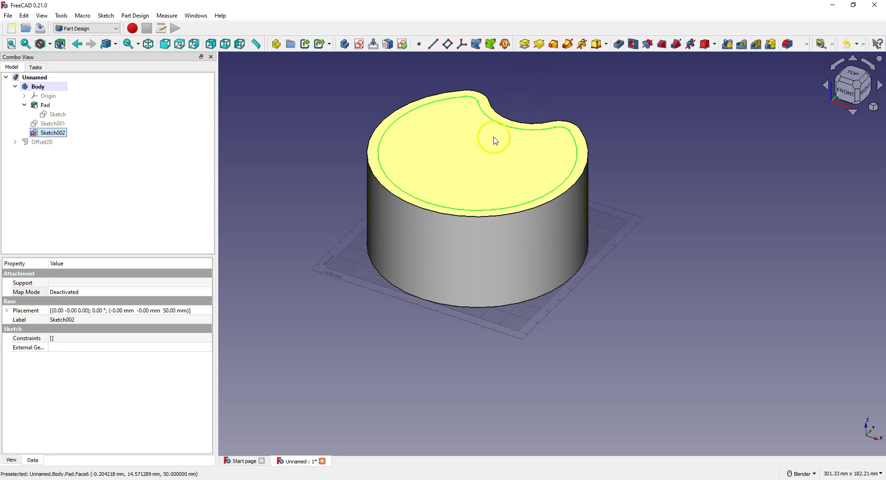
click(619, 44)
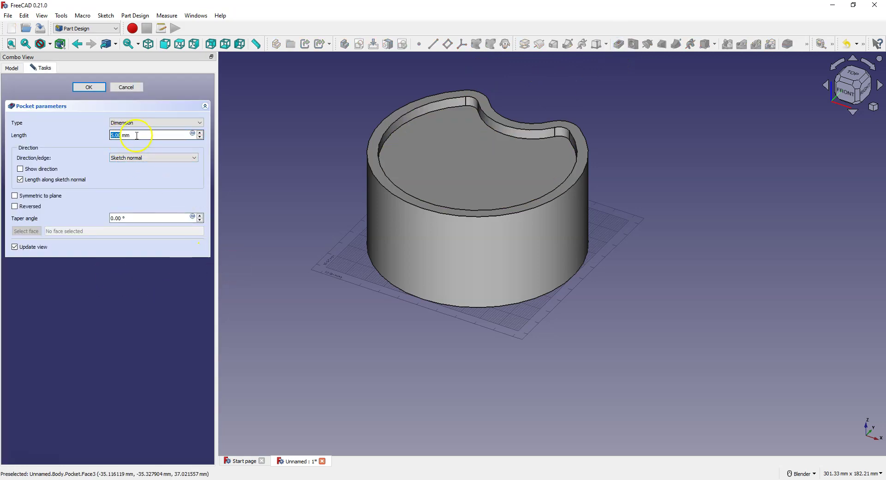
text(30)
click(95, 137)
Step: Set the pocket's taper angle to -10° and finish the pocket
click(114, 218)
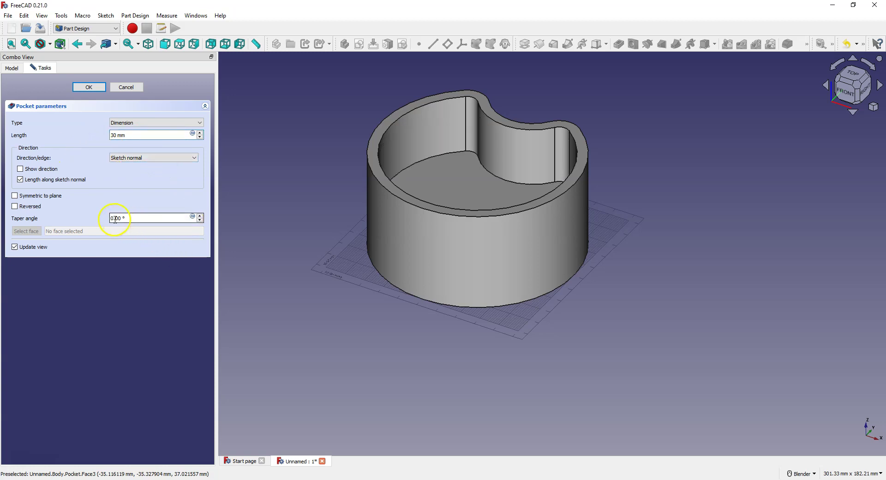
click(127, 270)
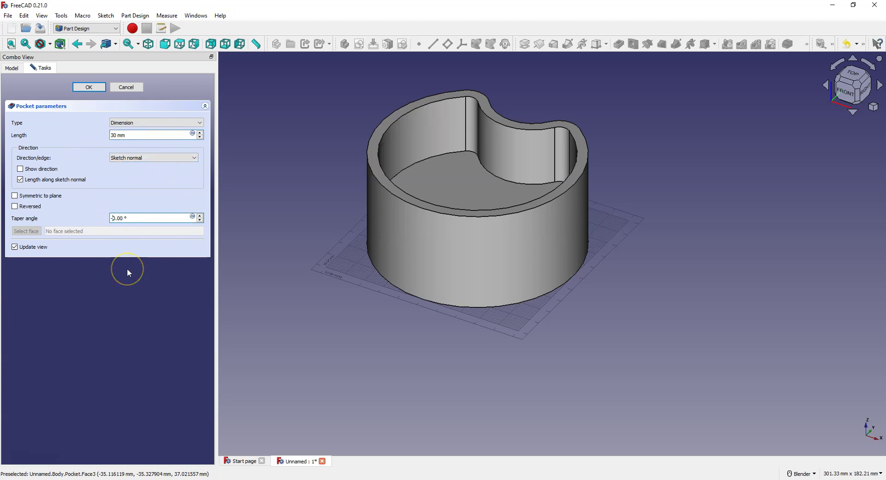
text(-1)
click(99, 209)
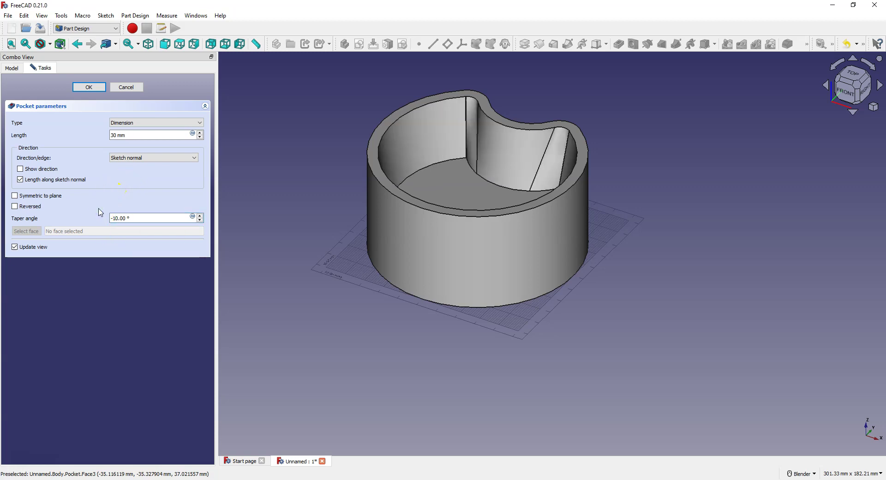
click(89, 87)
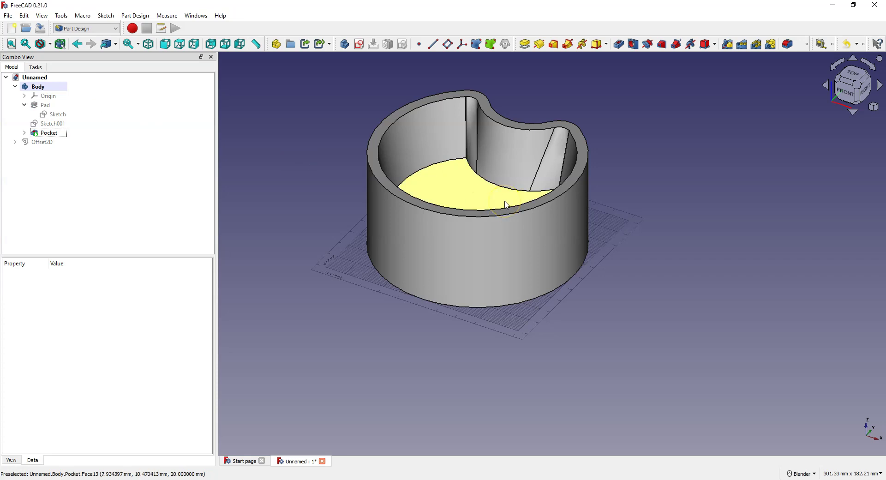
Step: Create a persistent section cut of the container along X, flip its direction, and inspect the tapered interior
click(613, 262)
click(112, 102)
click(42, 15)
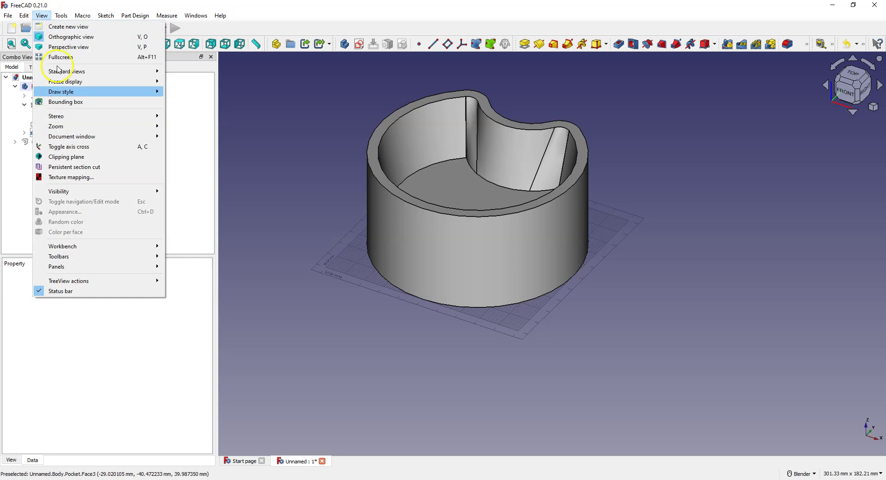
click(101, 172)
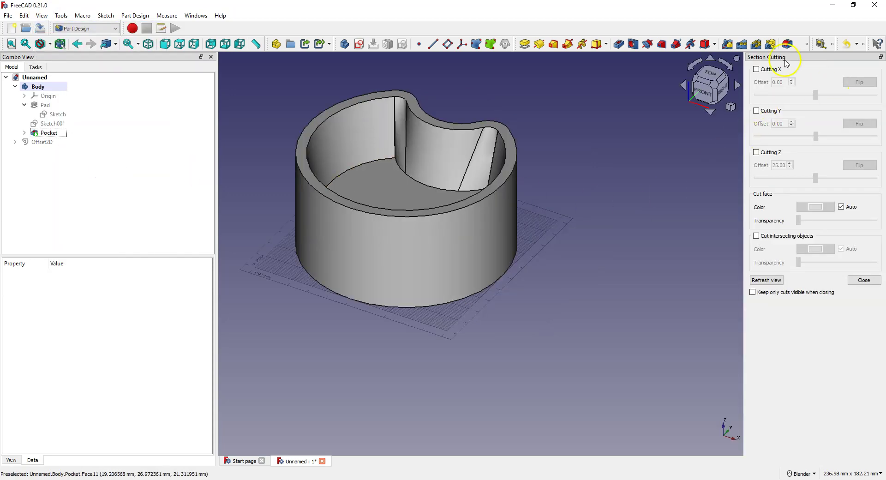
click(757, 70)
click(861, 84)
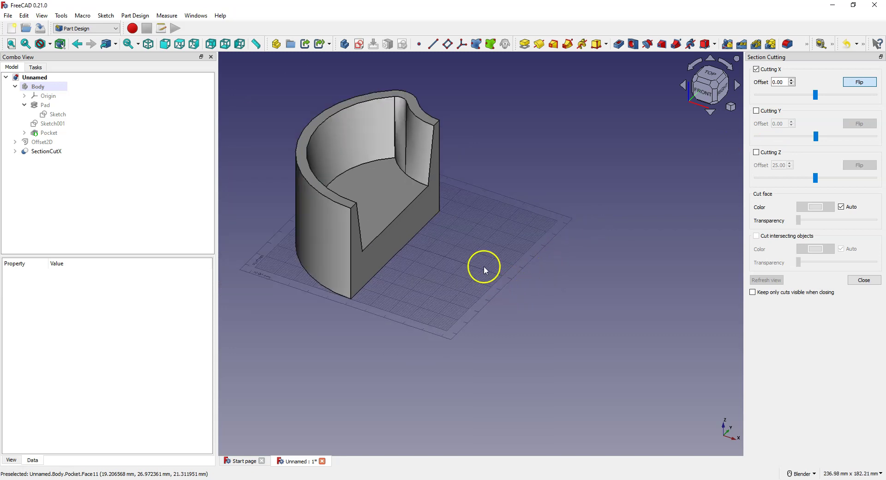
middle_drag(421, 213, 345, 273)
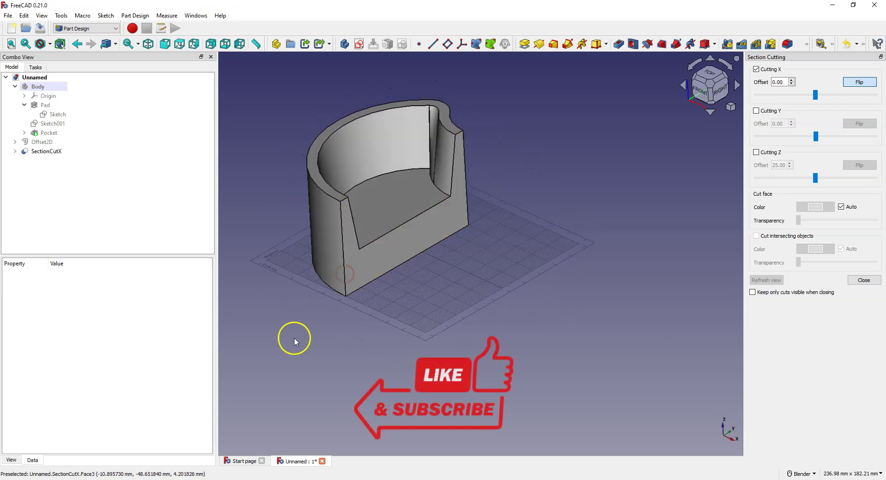